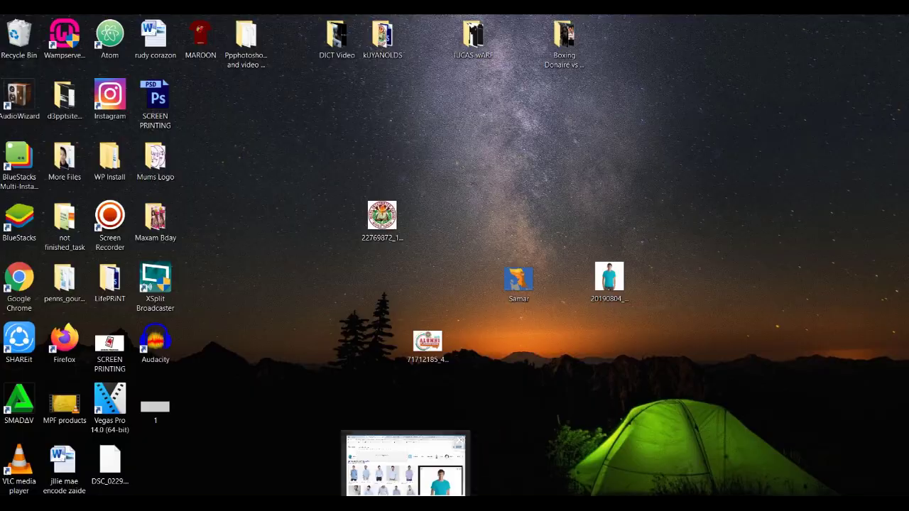
# Step: Copy the Alumni Homecoming 2019 artwork into the turquoise shirt photo and scale it onto the chest
pyautogui.click(291, 48)
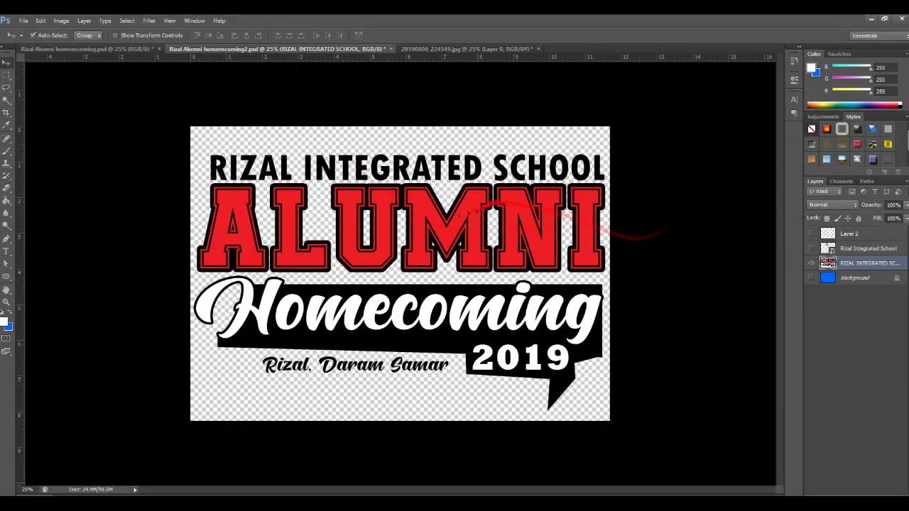
pyautogui.moveTo(401, 274)
pyautogui.mouseDown()
pyautogui.moveTo(427, 233)
pyautogui.moveTo(426, 205)
pyautogui.mouseUp()
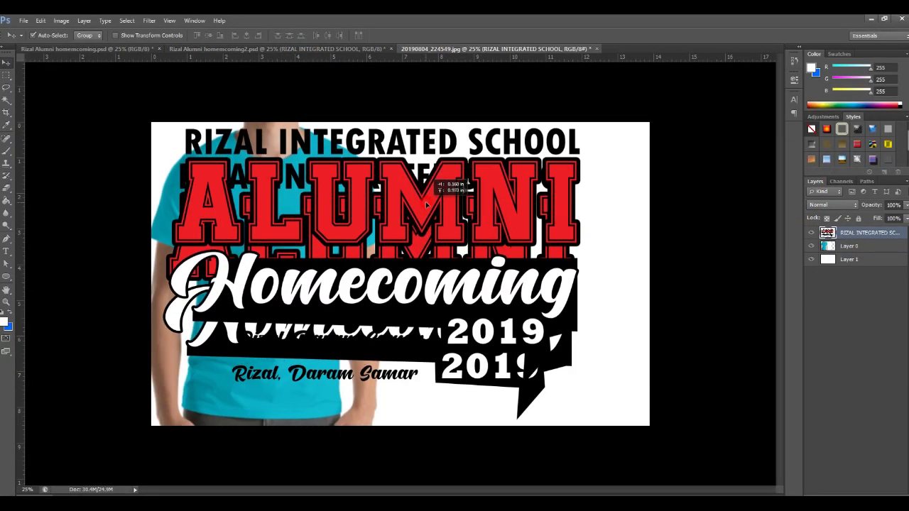
pyautogui.click(811, 232)
pyautogui.hotkey('ctrl', 't')
pyautogui.moveTo(577, 419)
pyautogui.mouseDown()
pyautogui.moveTo(276, 241)
pyautogui.moveTo(318, 264)
pyautogui.mouseUp()
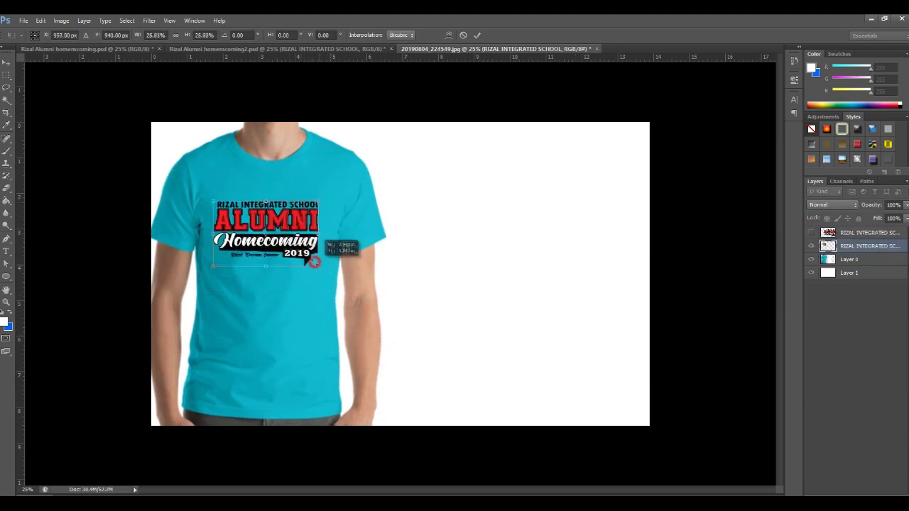
pyautogui.press('Return')
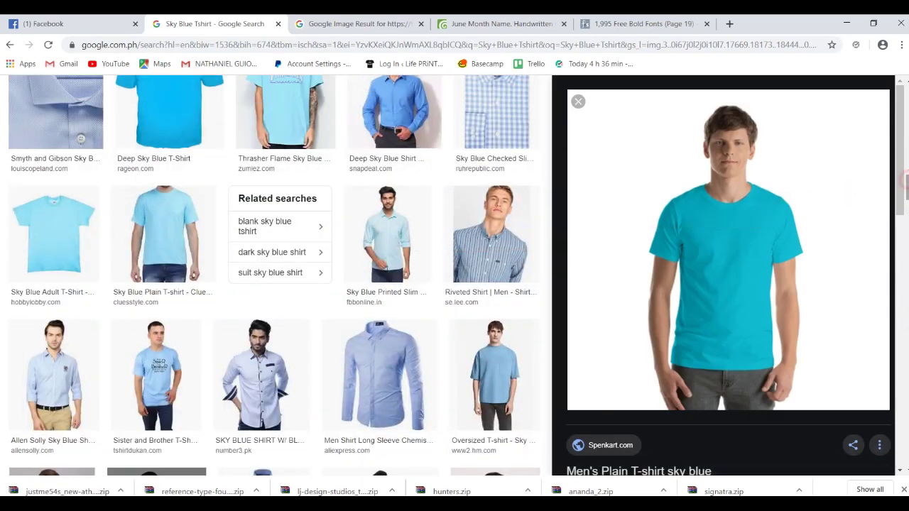
# Step: Add 'back' to the sky blue T-shirt image search and preview a front-and-back result
pyautogui.scroll(3, 302, 232)
pyautogui.click(138, 101)
pyautogui.write('back Tshirt')
pyautogui.press('Return')
pyautogui.click(656, 254)
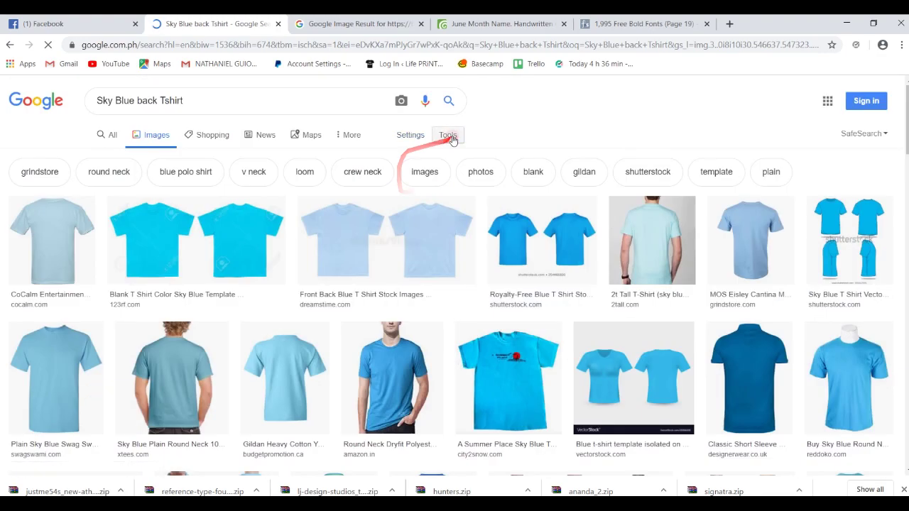
pyautogui.click(448, 135)
# Step: Filter results to Large images and bring the Blue V-Neck Shirt Template into Photoshop
pyautogui.click(101, 156)
pyautogui.click(105, 191)
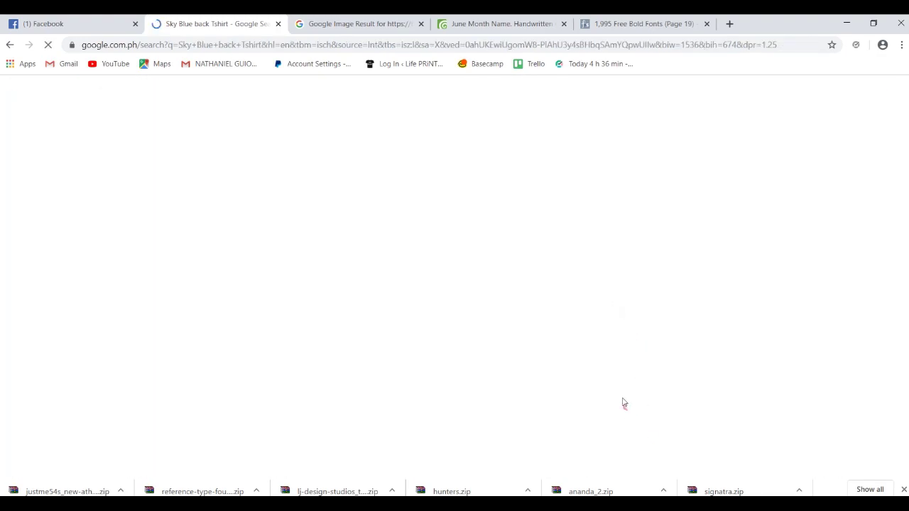
pyautogui.moveTo(287, 358); pyautogui.dragTo(495, 306)
pyautogui.scroll(-5, 540, 298)
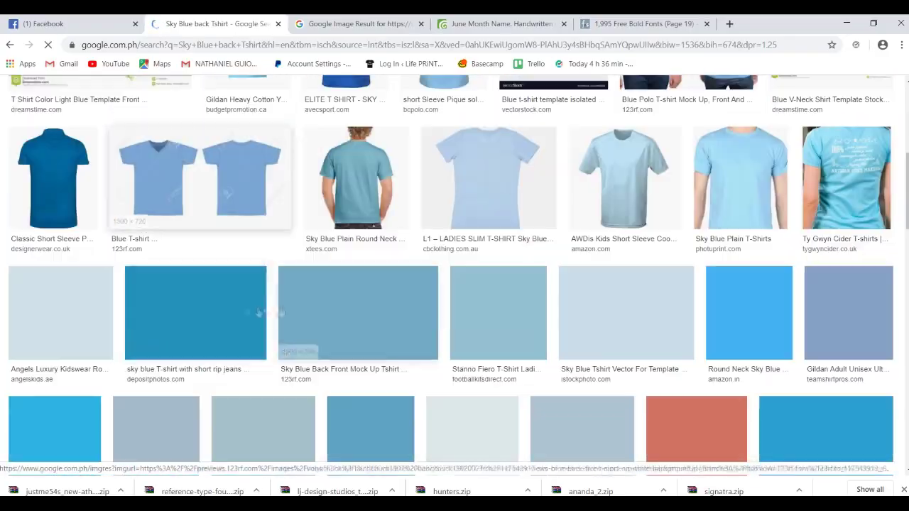
pyautogui.scroll(-4, 234, 314)
pyautogui.scroll(5, 293, 329)
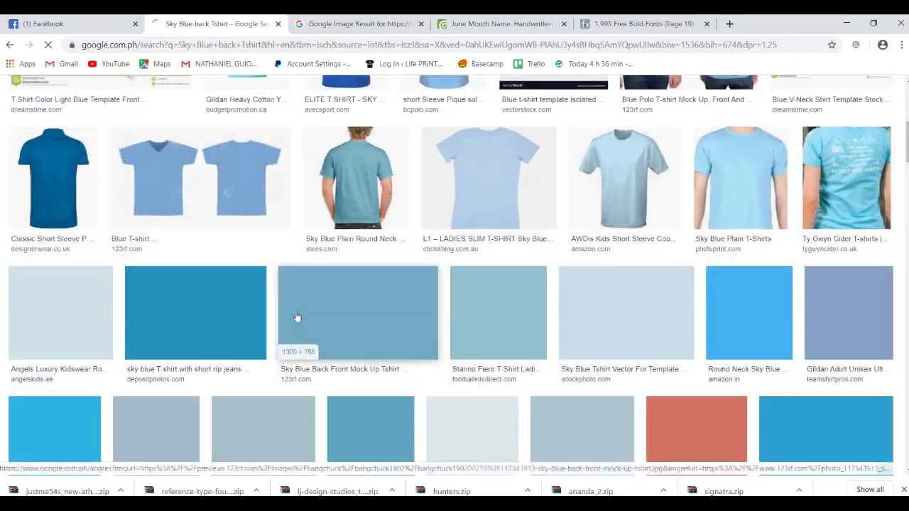
pyautogui.scroll(2, 292, 328)
pyautogui.moveTo(557, 288); pyautogui.dragTo(419, 339)
pyautogui.scroll(2, 419, 339)
pyautogui.moveTo(584, 166); pyautogui.dragTo(497, 210)
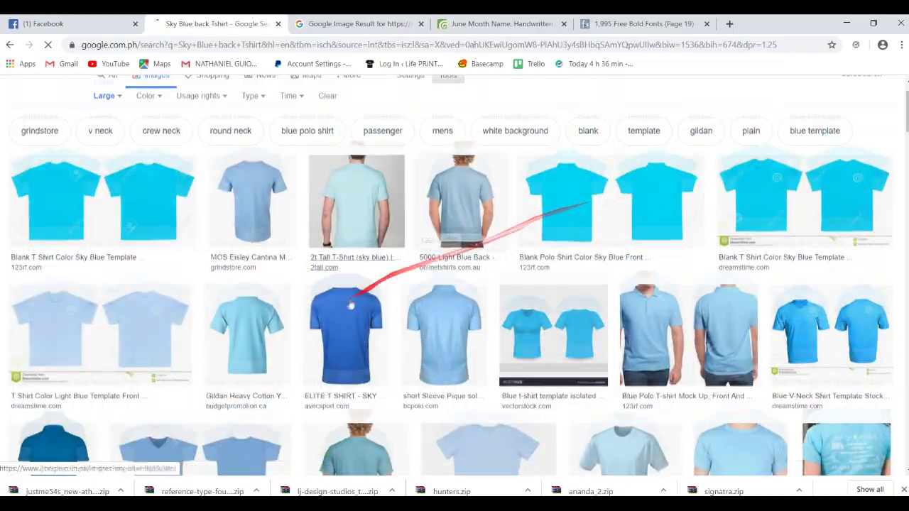
pyautogui.scroll(-5, 317, 297)
pyautogui.scroll(3, 317, 297)
pyautogui.scroll(-3, 318, 297)
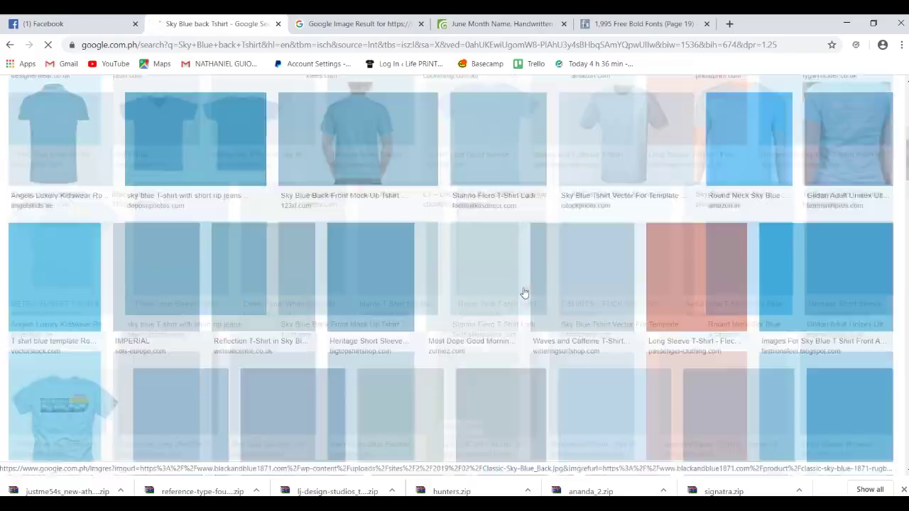
pyautogui.scroll(5, 503, 313)
pyautogui.scroll(-3, 504, 313)
pyautogui.scroll(1, 812, 346)
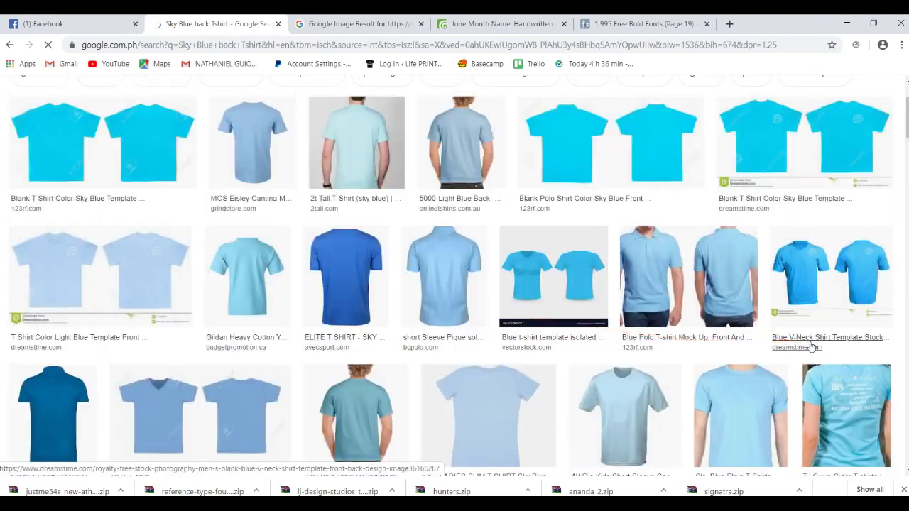
pyautogui.click(832, 264)
pyautogui.moveTo(756, 169)
pyautogui.mouseDown()
pyautogui.moveTo(678, 403)
pyautogui.moveTo(475, 288)
pyautogui.mouseUp()
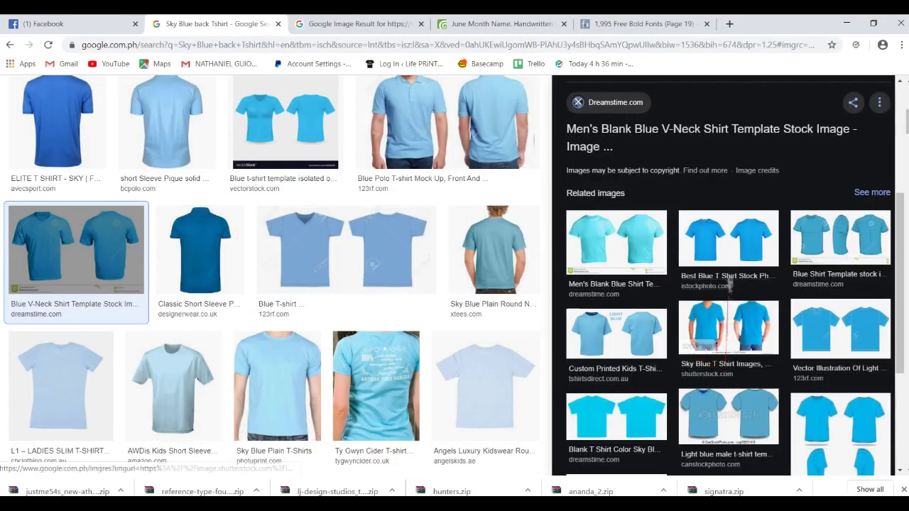
# Step: Scale and position the alumni artwork on the left front shirt's chest in the iStock mockup
pyautogui.click(726, 266)
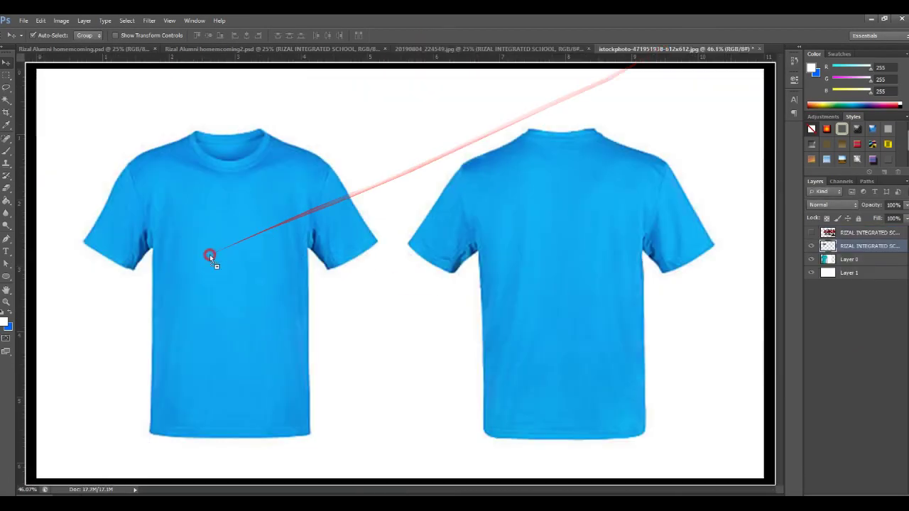
pyautogui.hotkey('ctrl', 't')
pyautogui.moveTo(324, 298); pyautogui.dragTo(274, 304)
pyautogui.moveTo(227, 269); pyautogui.dragTo(228, 245)
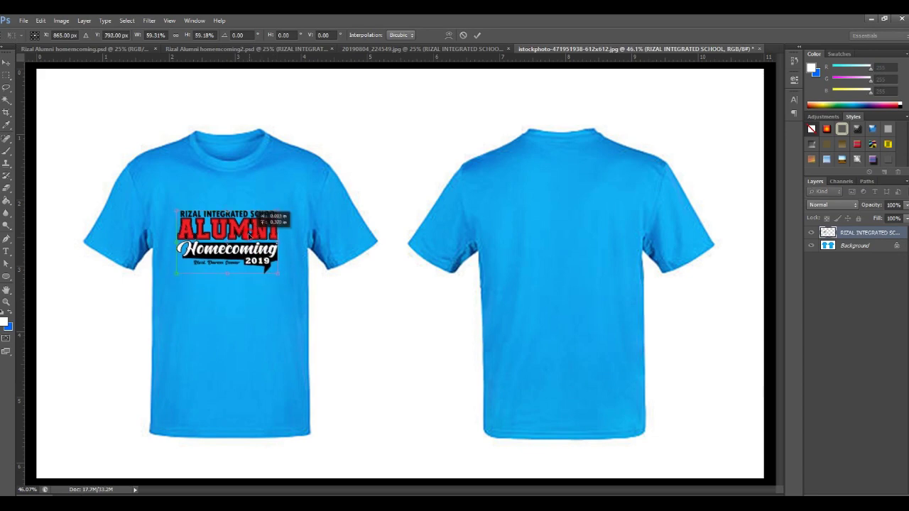
pyautogui.press('Return')
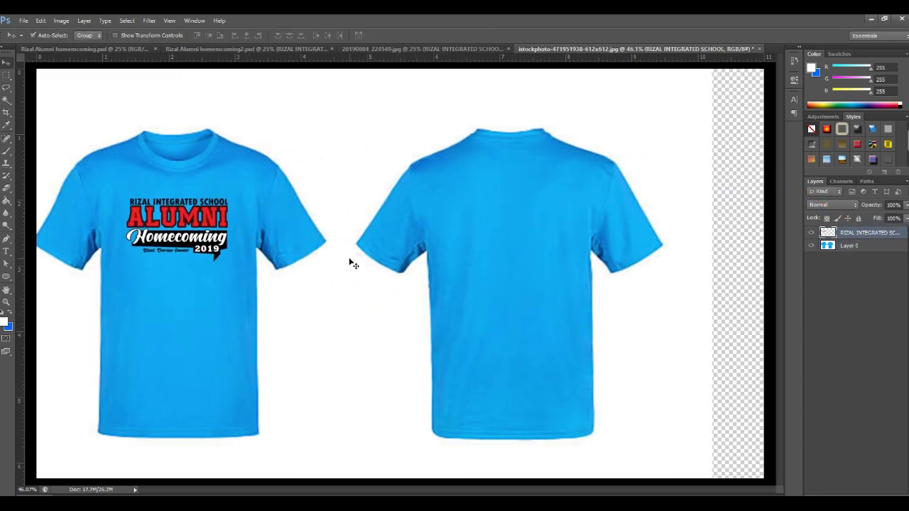
pyautogui.click(503, 224)
# Step: Delete the white background around the shirts and tilt the back shirt about 15 degrees
pyautogui.press('w')
pyautogui.click(369, 358)
pyautogui.press('Delete')
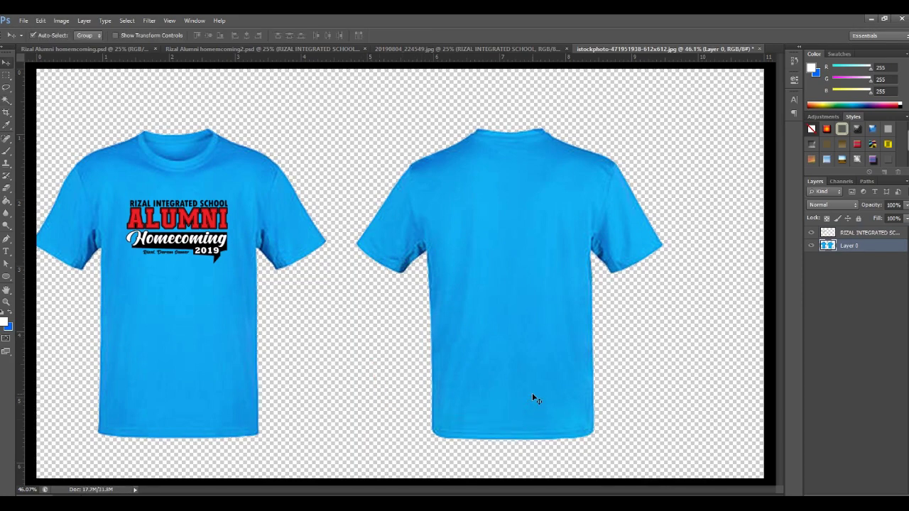
pyautogui.moveTo(521, 304); pyautogui.dragTo(398, 241)
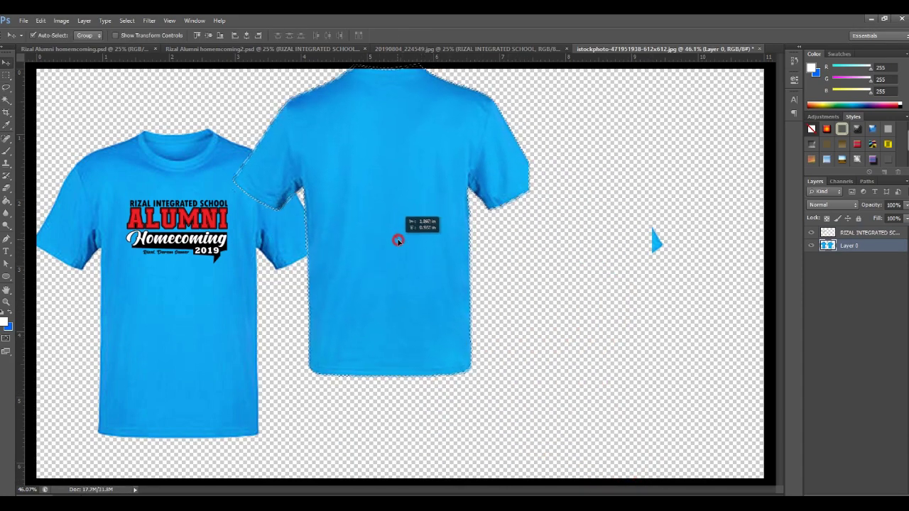
pyautogui.hotkey('ctrl', 't')
pyautogui.moveTo(584, 152); pyautogui.dragTo(603, 187)
pyautogui.moveTo(308, 244); pyautogui.dragTo(306, 292)
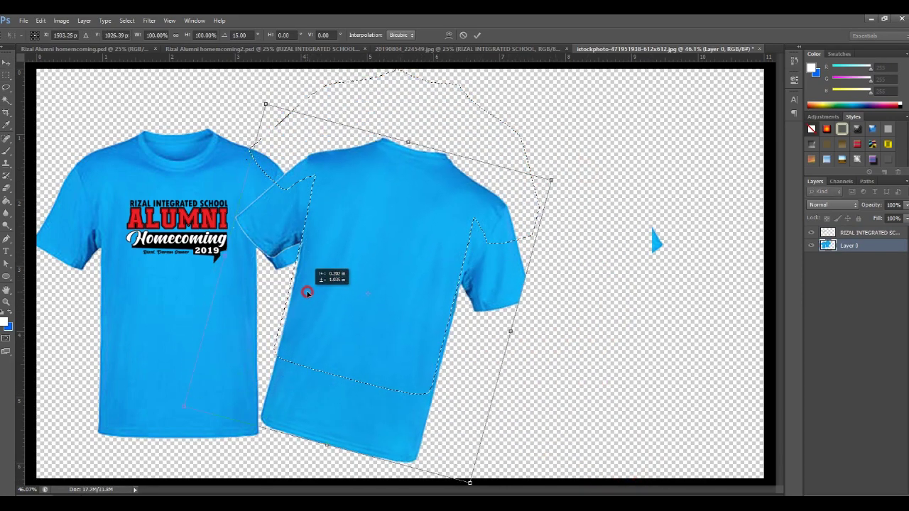
pyautogui.press('Return')
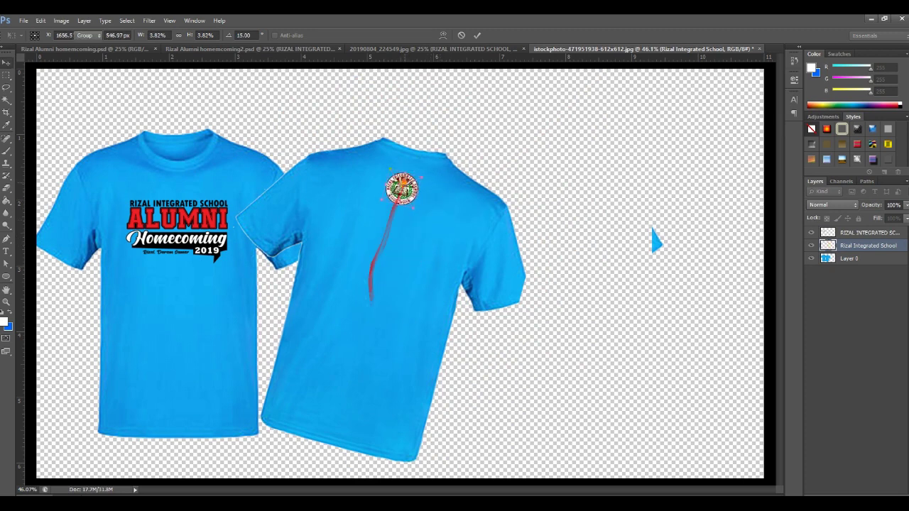
# Step: Rotate the stray blue triangle fragment and fit both shirts on screen
pyautogui.click(655, 240)
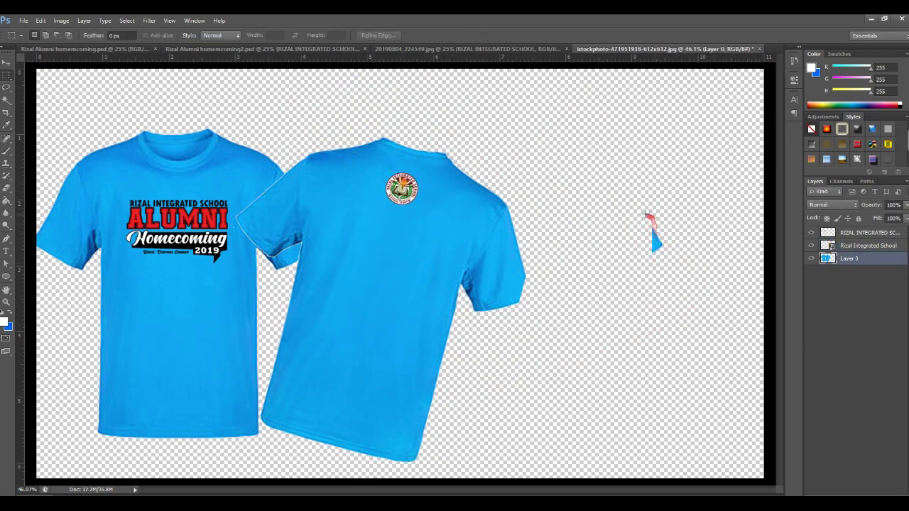
pyautogui.hotkey('ctrl', 't')
pyautogui.moveTo(545, 255); pyautogui.dragTo(557, 256)
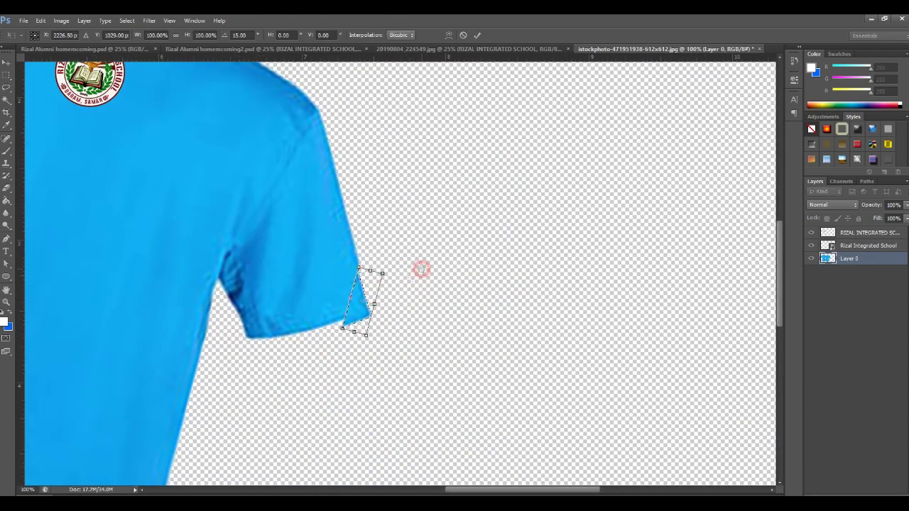
pyautogui.press('Return')
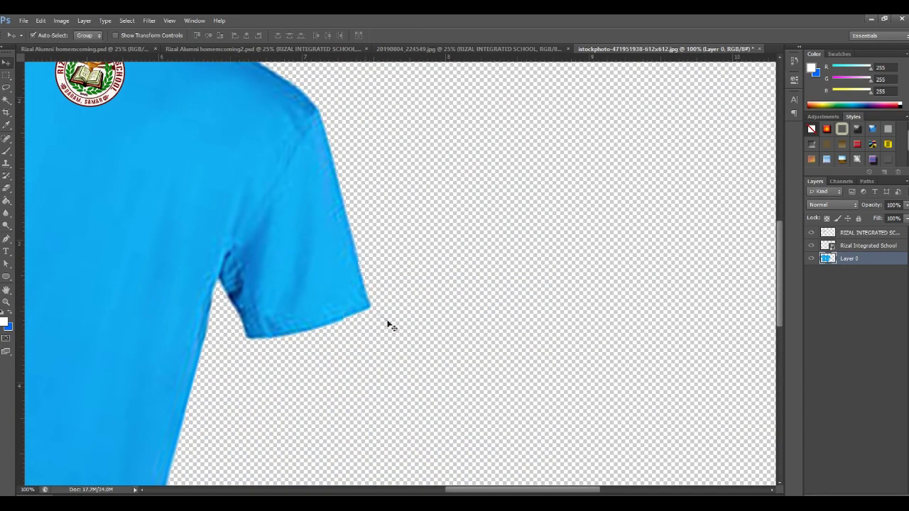
pyautogui.hotkey('ctrl', '0')
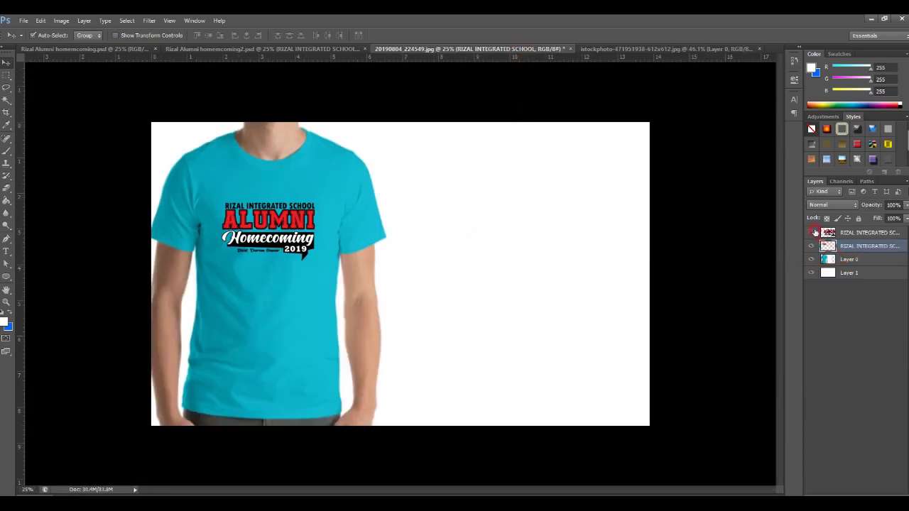
# Step: Scale the design to about 49.7% and move it over the right-hand shirt
pyautogui.click(654, 51)
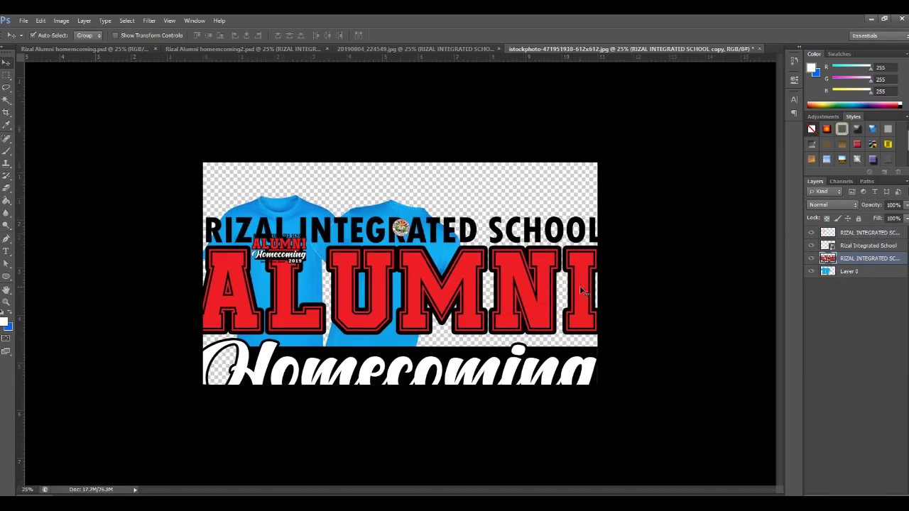
pyautogui.moveTo(699, 459); pyautogui.dragTo(590, 384)
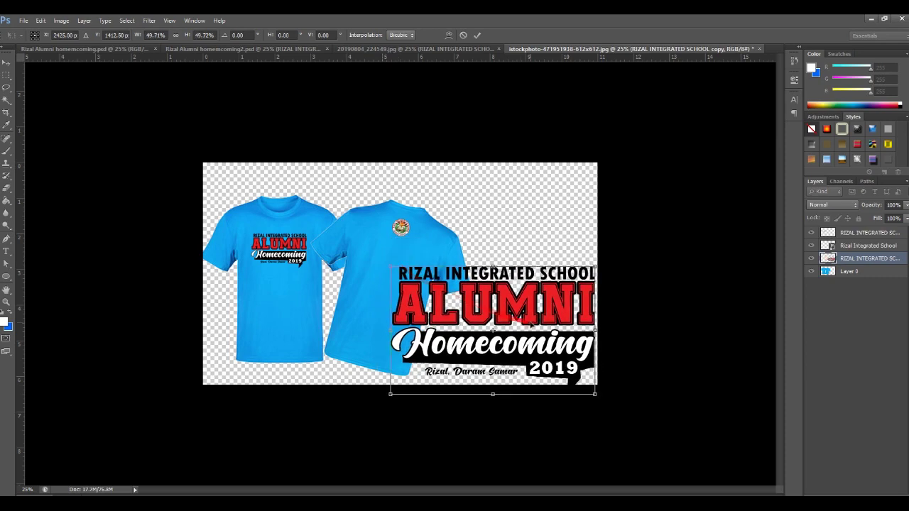
pyautogui.moveTo(532, 309); pyautogui.dragTo(525, 309)
pyautogui.press('Return')
# Step: Add a white-filled layer beneath the shirts
pyautogui.click(905, 204)
pyautogui.moveTo(892, 219); pyautogui.dragTo(881, 218)
pyautogui.hotkey('ctrl', 'shift', 'alt', 'n')
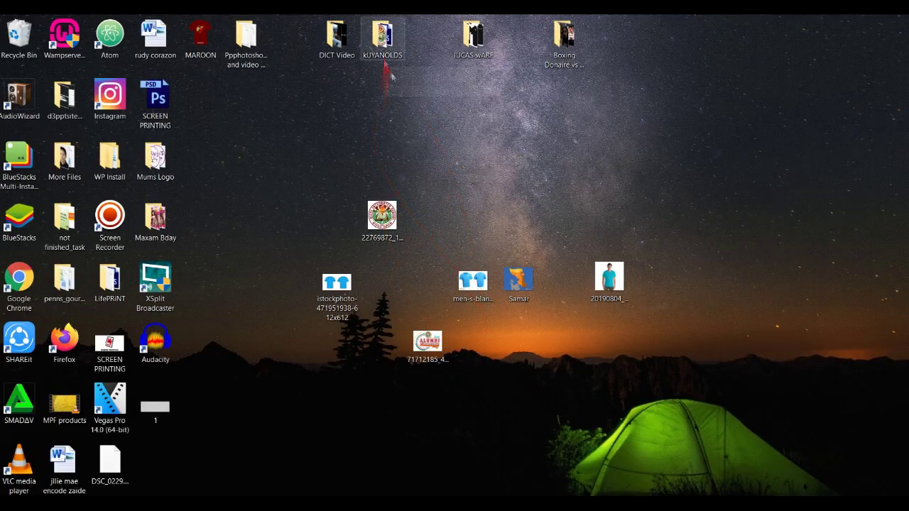
# Step: Browse the kUYANOLDS and LifePRiNT folders, then close Explorer and return to Facebook in Chrome
pyautogui.doubleClick(382, 35)
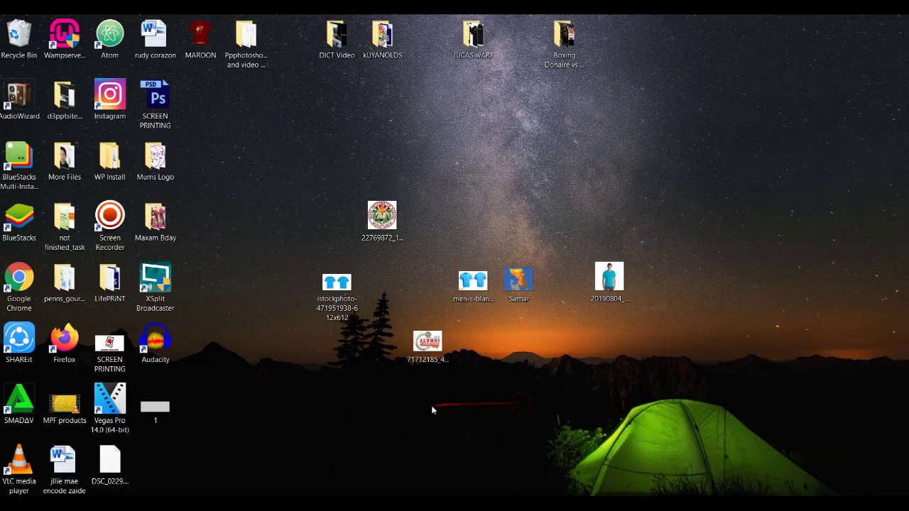
pyautogui.click(331, 34)
pyautogui.doubleClick(110, 281)
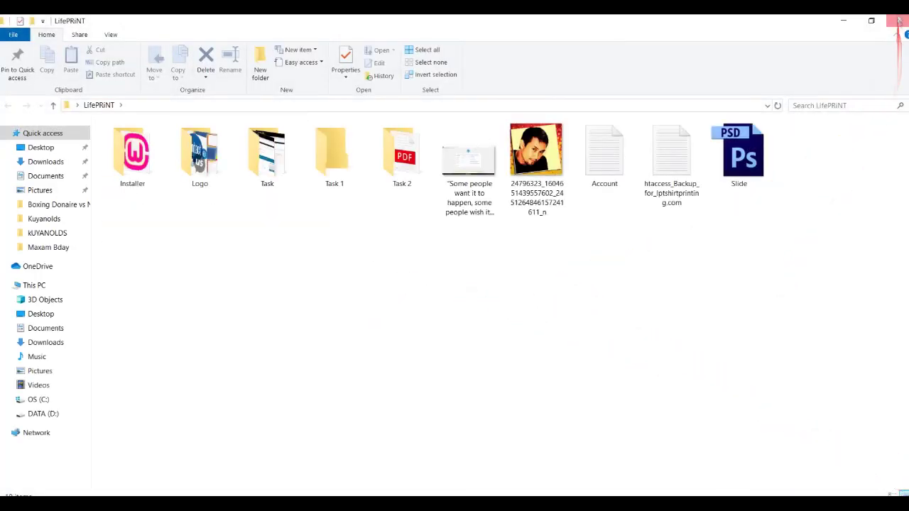
pyautogui.click(898, 20)
pyautogui.click(61, 24)
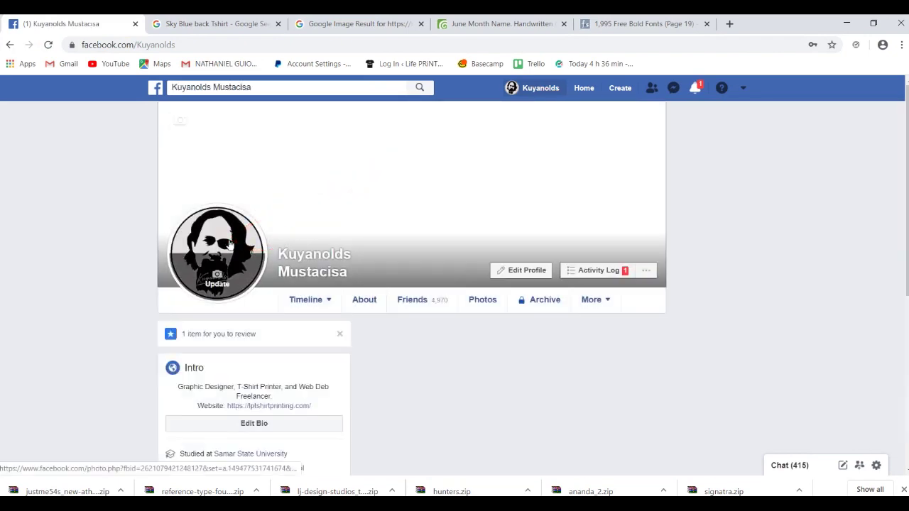
# Step: Open the black-and-white profile portrait in Facebook's photo viewer, reloading the page to reopen it
pyautogui.click(244, 226)
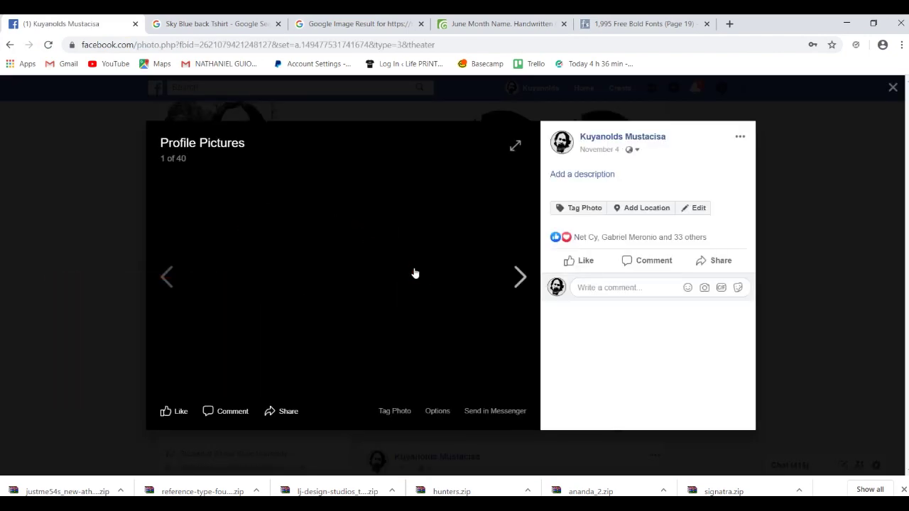
pyautogui.click(48, 45)
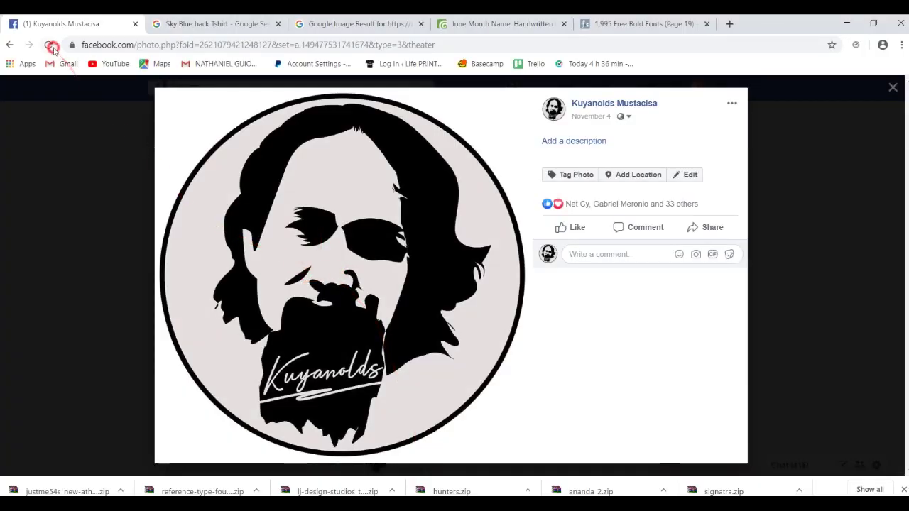
pyautogui.click(51, 46)
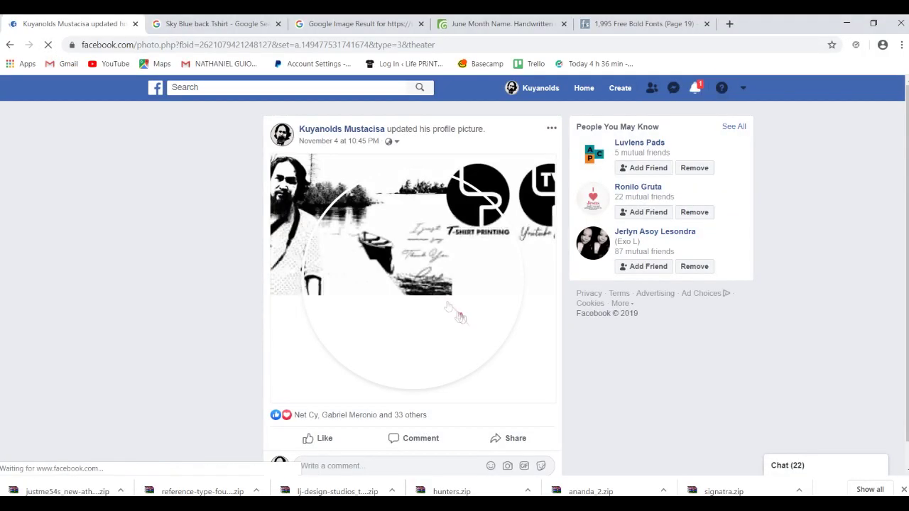
pyautogui.click(417, 261)
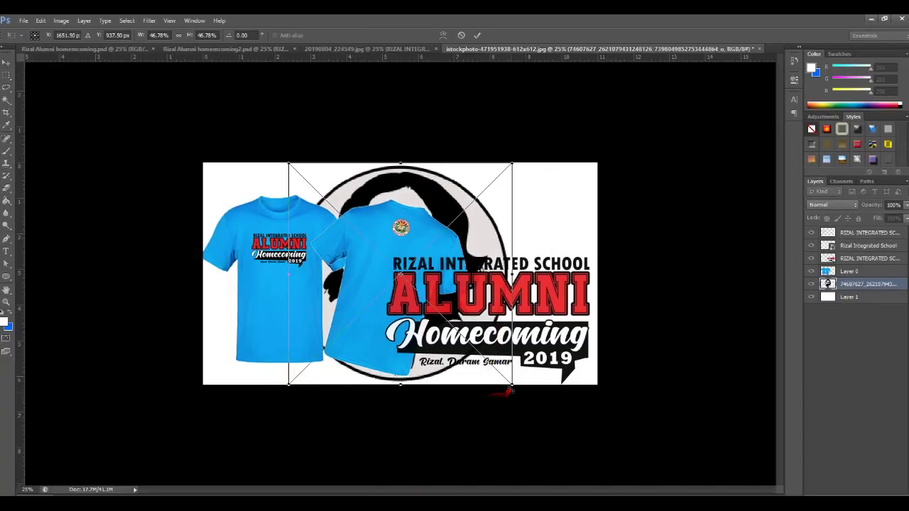
# Step: Scale the placed portrait, bring its layer to the top, and set it over the left shirt
pyautogui.moveTo(517, 385); pyautogui.dragTo(447, 350)
pyautogui.press('Return')
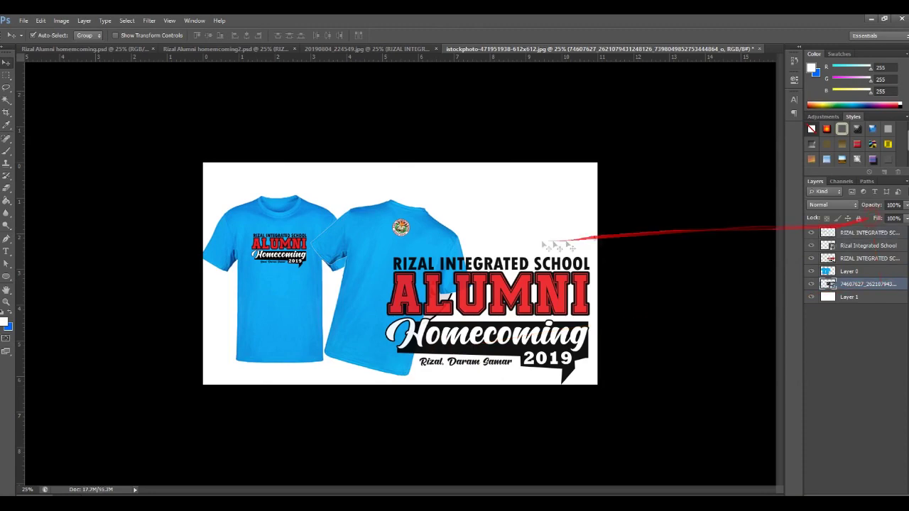
pyautogui.moveTo(847, 232); pyautogui.dragTo(847, 231)
pyautogui.moveTo(400, 274); pyautogui.dragTo(307, 291)
# Step: Delete the portrait's white background and circle interior with the Magic Wand
pyautogui.press('w')
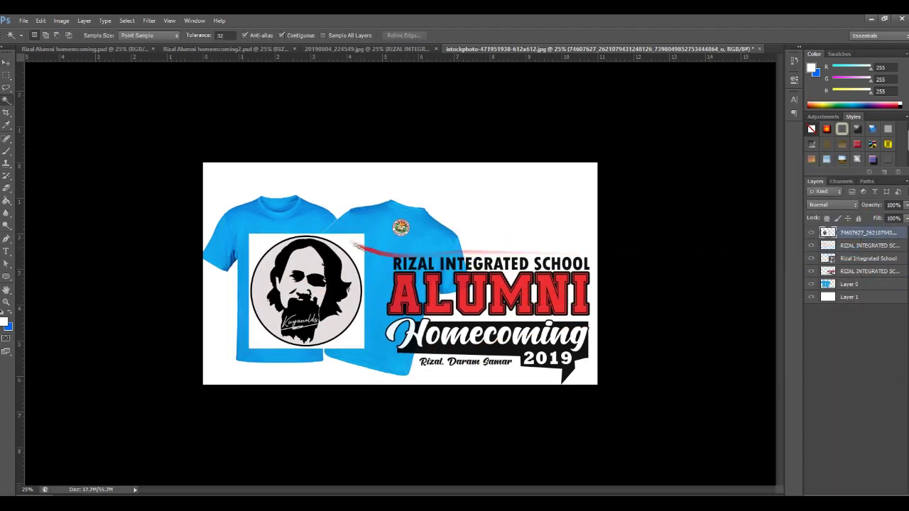
pyautogui.press('Delete')
pyautogui.hotkey('ctrl', 'd')
pyautogui.click(338, 327)
pyautogui.press('Delete')
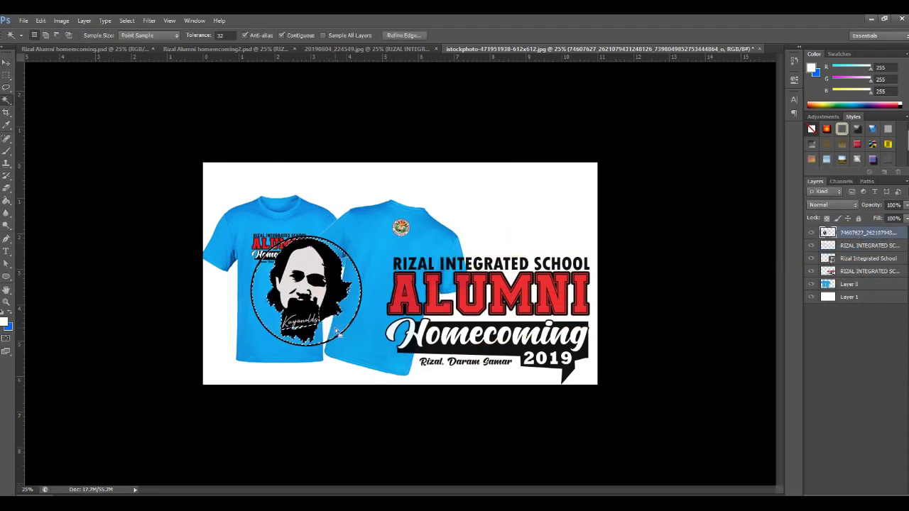
pyautogui.hotkey('ctrl', 'd')
pyautogui.press('v')
# Step: Shrink the portrait into the lower-left corner and move the Alumni design up to the top right
pyautogui.moveTo(338, 326)
pyautogui.mouseDown()
pyautogui.moveTo(282, 366)
pyautogui.moveTo(258, 371)
pyautogui.mouseUp()
pyautogui.hotkey('ctrl', 't')
pyautogui.press('Return')
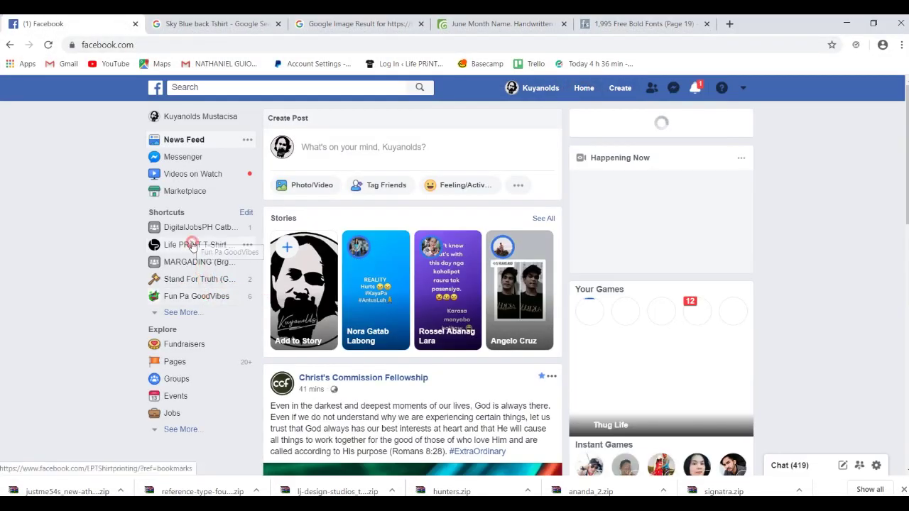
pyautogui.click(192, 246)
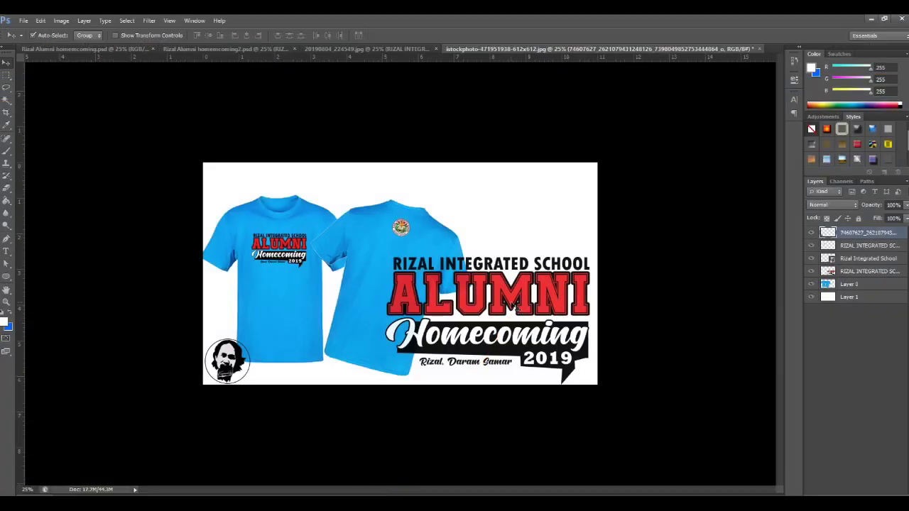
pyautogui.moveTo(517, 307); pyautogui.dragTo(507, 182)
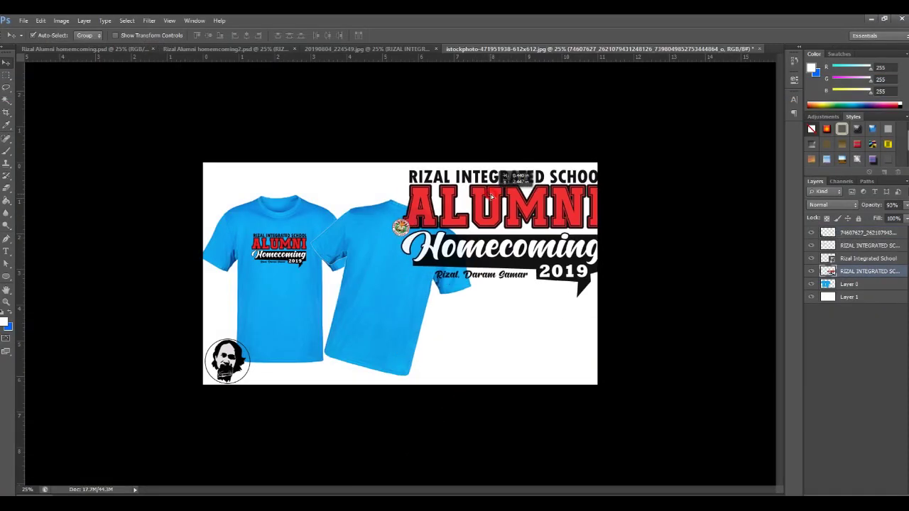
# Step: Move the shirts layer above the Alumni design and nudge the shirts and design slightly left
pyautogui.moveTo(862, 286); pyautogui.dragTo(859, 265)
pyautogui.moveTo(358, 284); pyautogui.dragTo(337, 282)
pyautogui.moveTo(288, 248); pyautogui.dragTo(281, 248)
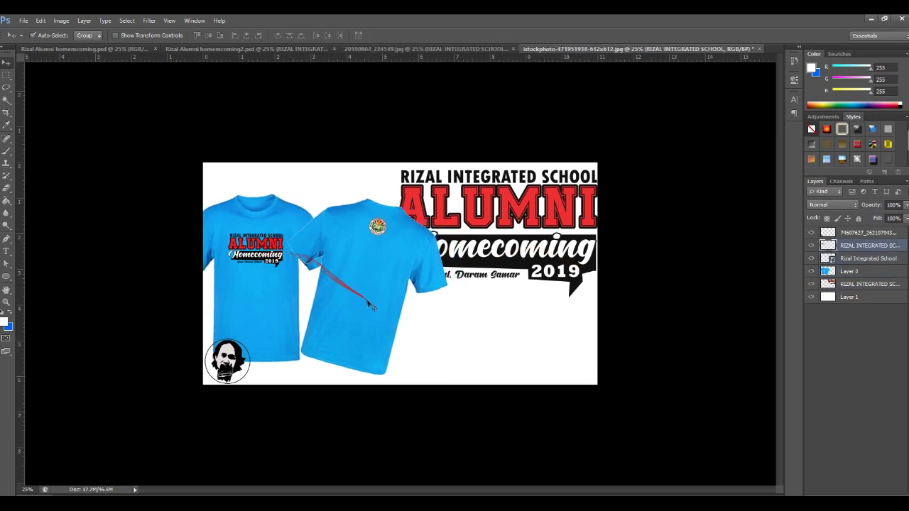
pyautogui.moveTo(474, 224); pyautogui.dragTo(468, 225)
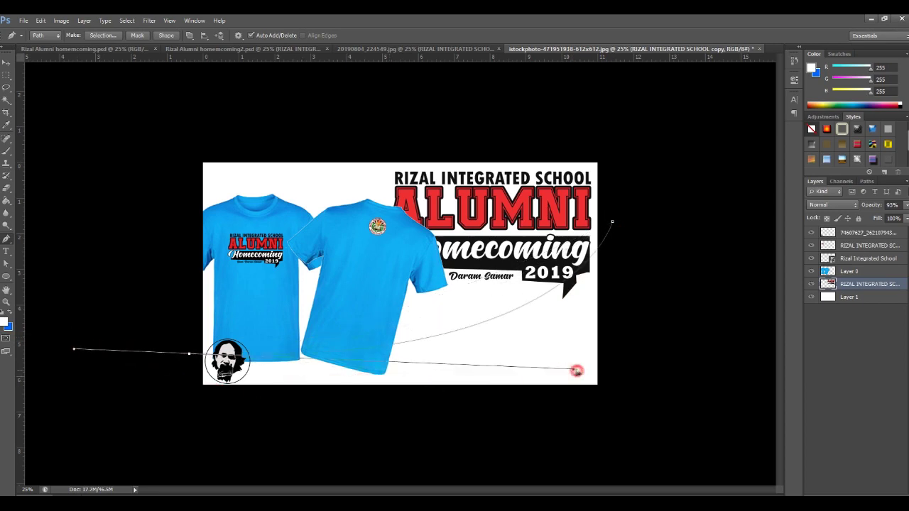
# Step: Fill the closed Pen curve with black on a new layer to form the swoosh
pyautogui.hotkey('ctrl', 'Return')
pyautogui.hotkey('ctrl', 'shift', 'alt', 'n')
pyautogui.click(6, 321)
pyautogui.hotkey('alt', 'BackSpace')
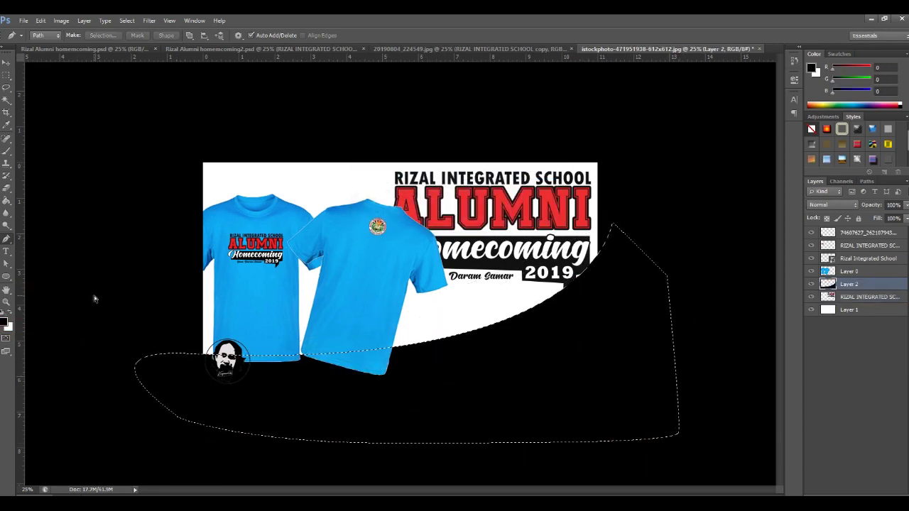
# Step: Place the LP logo on the swoosh and clip it to the swoosh layer
pyautogui.moveTo(228, 359); pyautogui.dragTo(234, 361)
pyautogui.moveTo(559, 365); pyautogui.dragTo(370, 272)
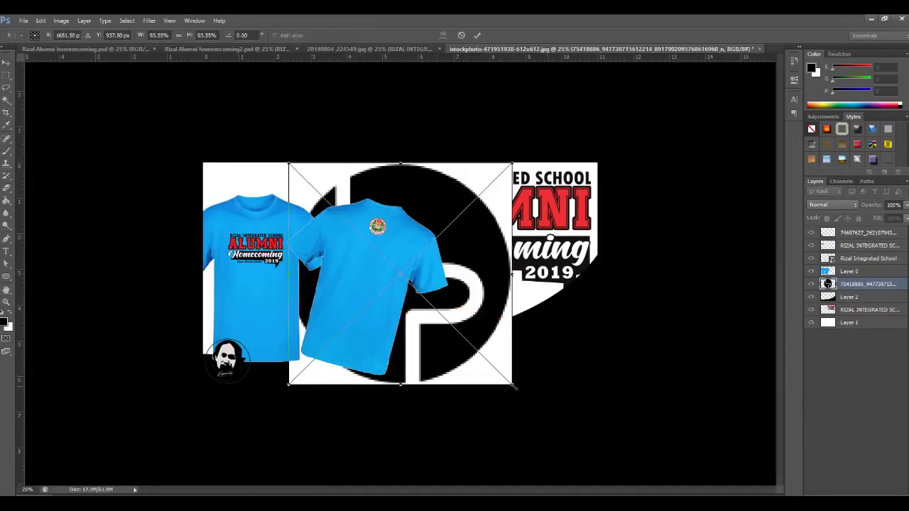
pyautogui.press('Return')
pyautogui.rightClick(870, 284)
pyautogui.click(846, 300)
pyautogui.hotkey('ctrl', 't')
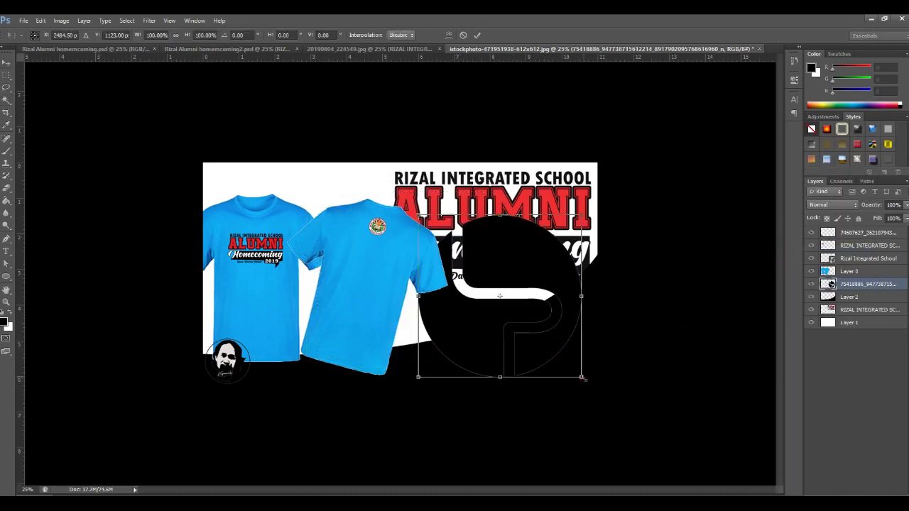
# Step: Shrink the LP logo and set it on the swoosh
pyautogui.moveTo(531, 382); pyautogui.dragTo(514, 326)
pyautogui.doubleClick(510, 306)
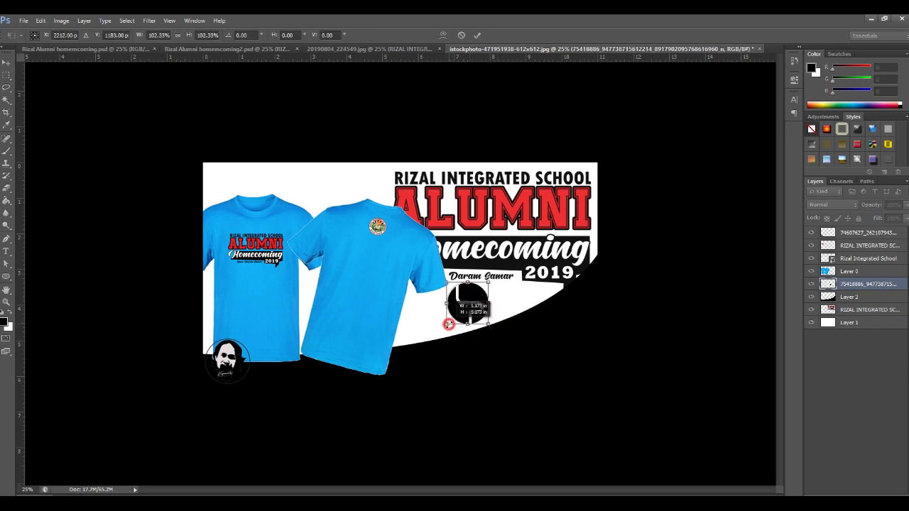
pyautogui.press('Return')
# Step: Remove the stray extra layer and open the LP logo's Layer Style for a 2 px stroke
pyautogui.press('u')
pyautogui.hotkey('ctrl', 'shift', 'alt', 'n')
pyautogui.press('Delete')
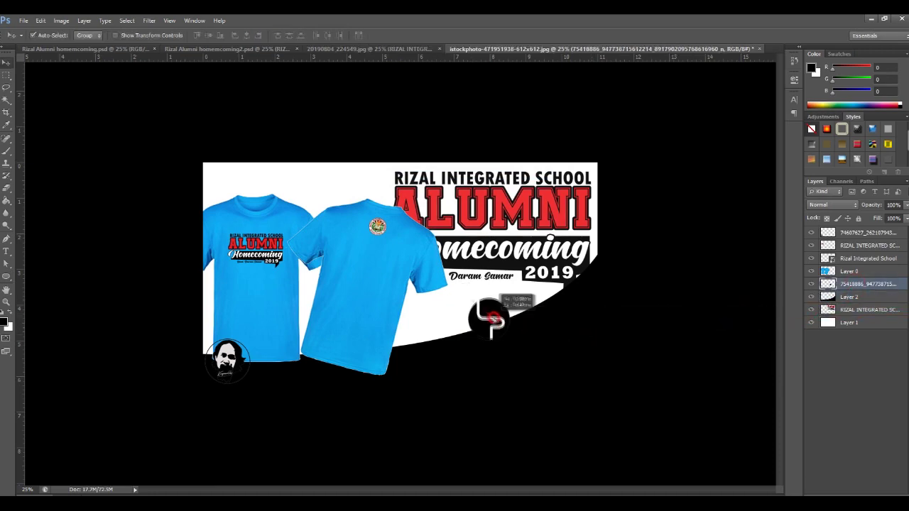
pyautogui.doubleClick(880, 284)
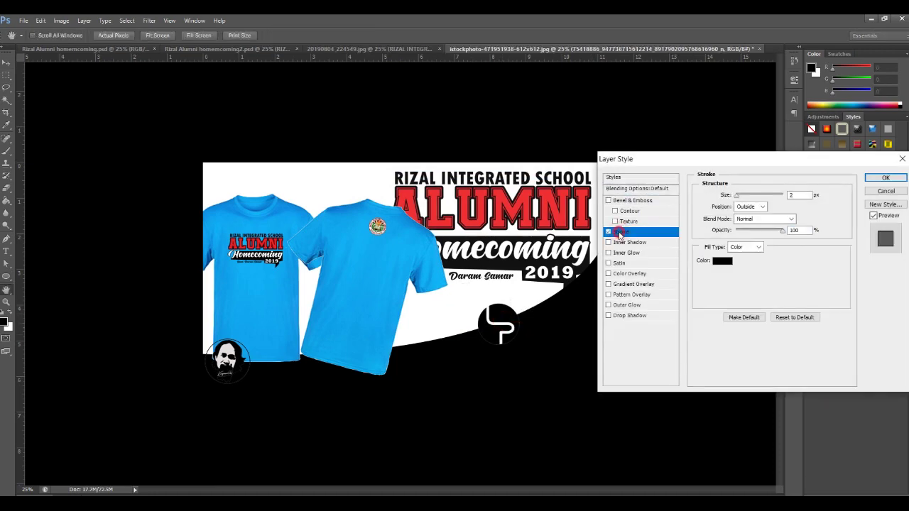
# Step: Add a white stroke outline to the LP logo layer
pyautogui.click(722, 261)
pyautogui.press('Return')
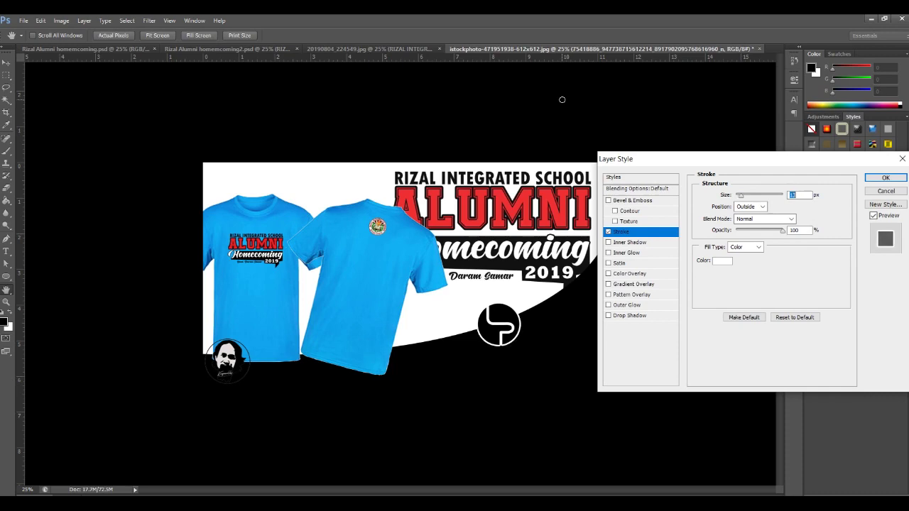
pyautogui.press('Return')
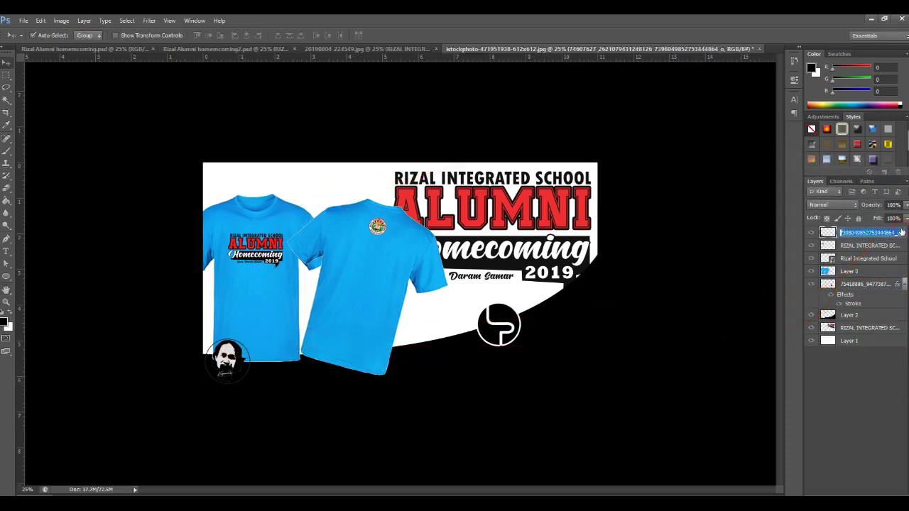
# Step: Give the portrait badge an outer glow instead of a stroke, and start a text line below the shirts
pyautogui.doubleClick(900, 235)
pyautogui.click(619, 232)
pyautogui.click(722, 260)
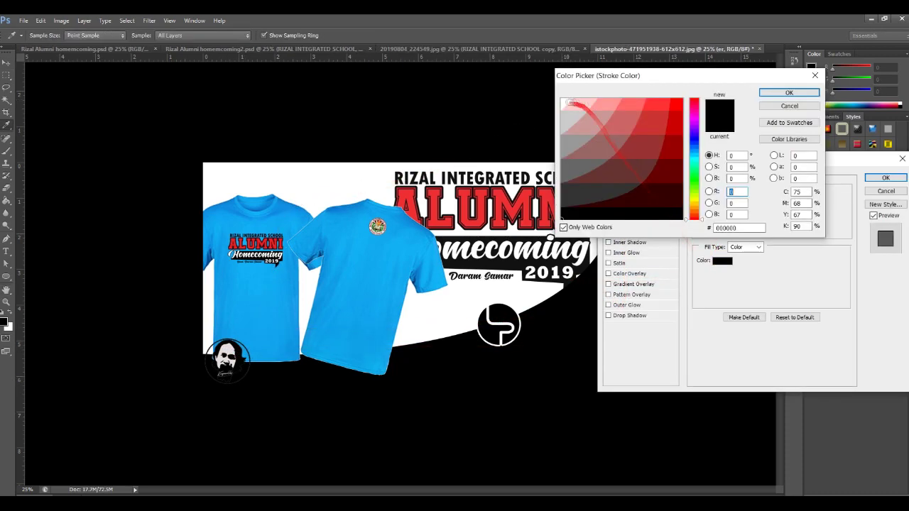
pyautogui.press('Return')
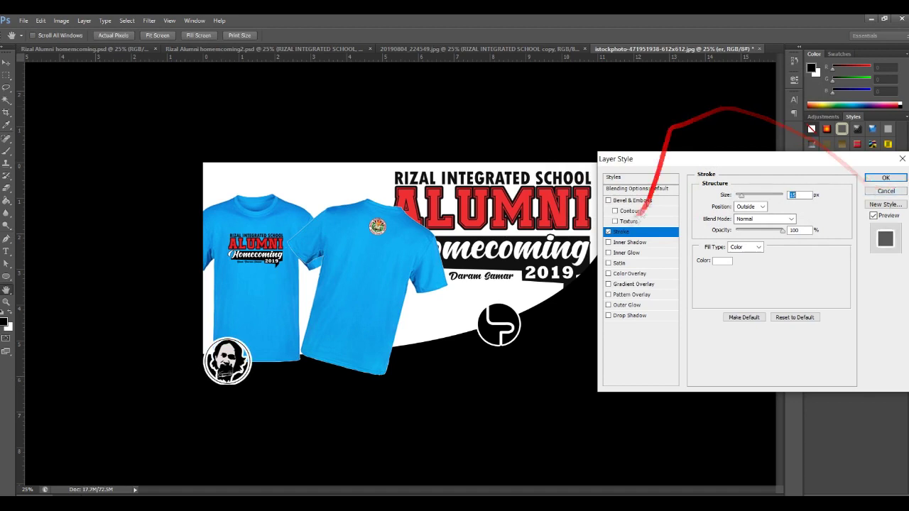
pyautogui.click(608, 232)
pyautogui.click(626, 305)
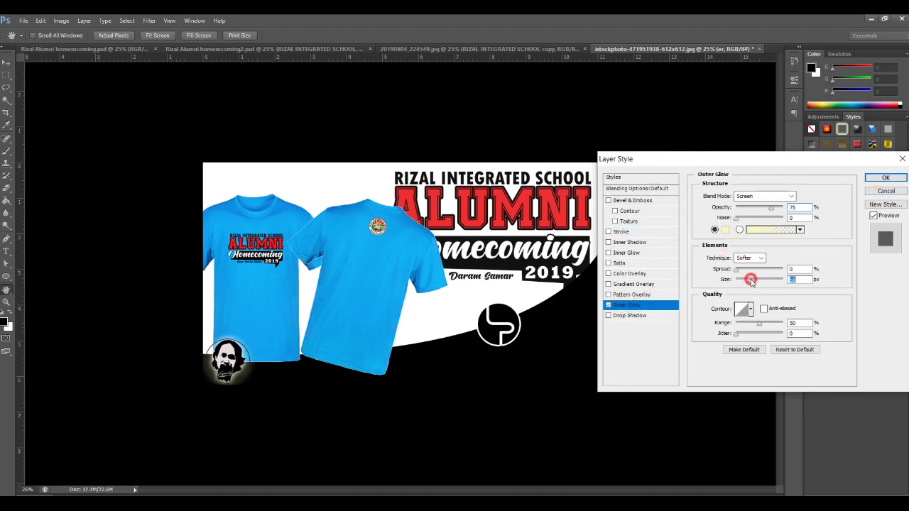
pyautogui.press('Return')
pyautogui.press('t')
pyautogui.click(424, 365)
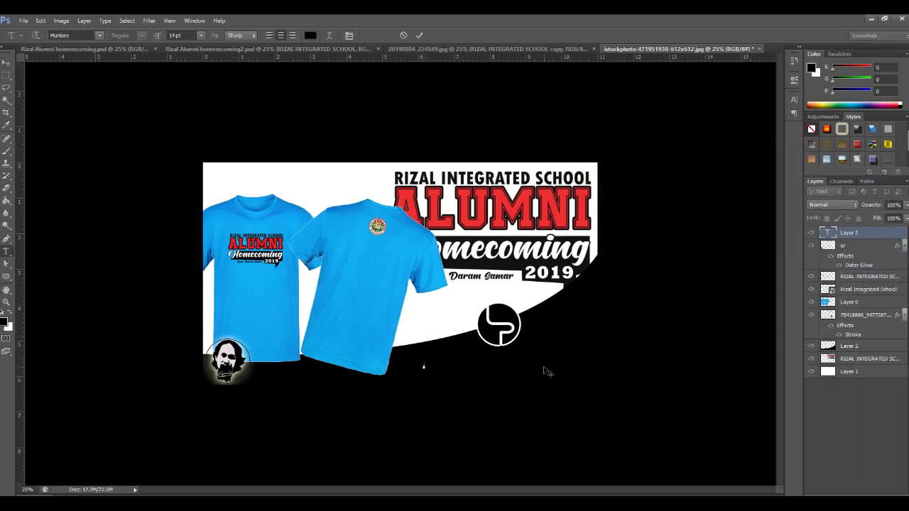
# Step: Make the caption text white, place it beneath the LP logo and resize it
pyautogui.click(310, 35)
pyautogui.click(788, 92)
pyautogui.press('v')
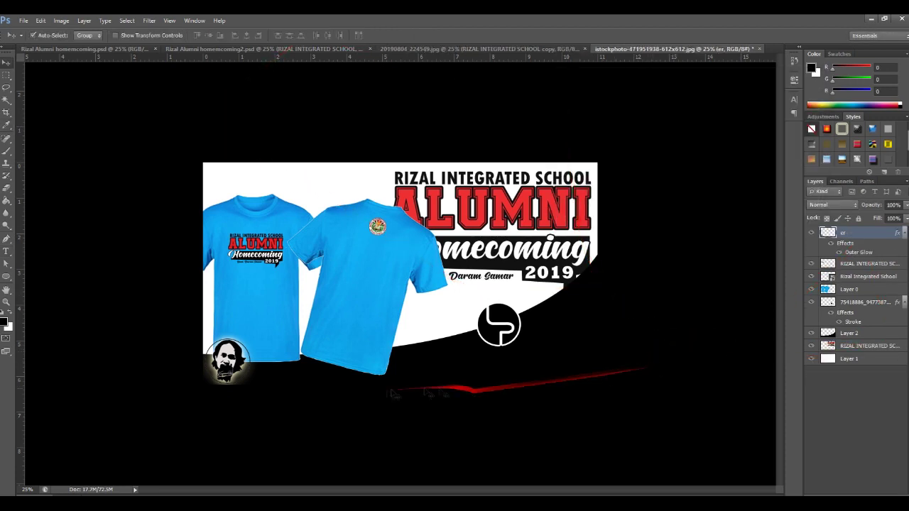
pyautogui.press('t')
pyautogui.click(422, 357)
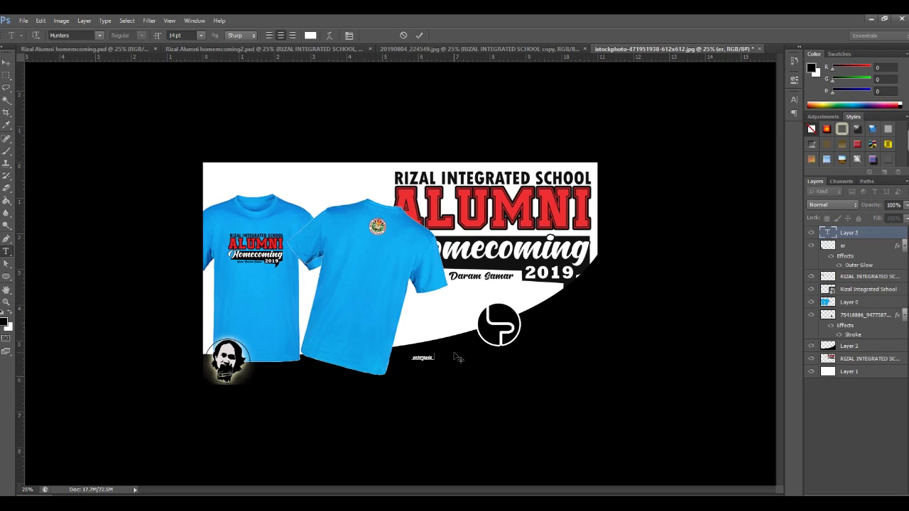
pyautogui.hotkey('ctrl', 't')
pyautogui.press('Return')
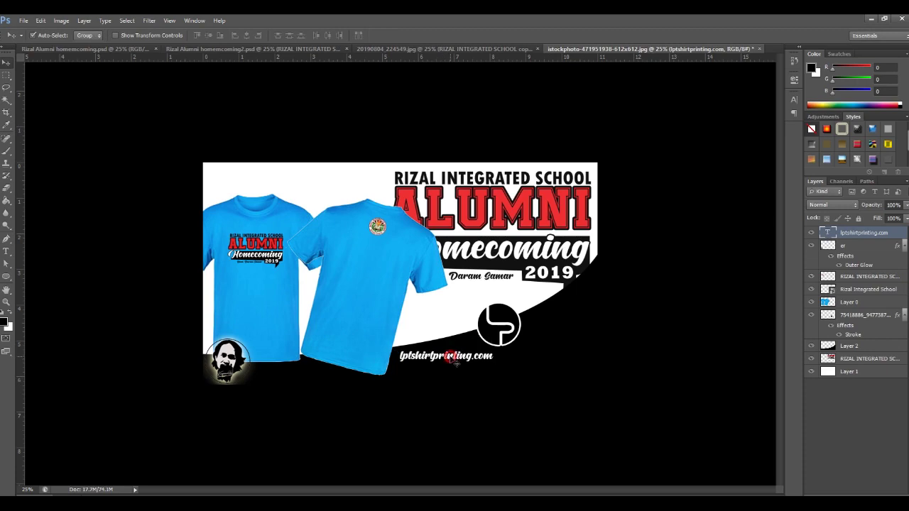
# Step: Change the caption font to Myriad Pro
pyautogui.press('t')
pyautogui.click(100, 35)
pyautogui.scroll(-2, 271, 264)
pyautogui.scroll(-4, 272, 264)
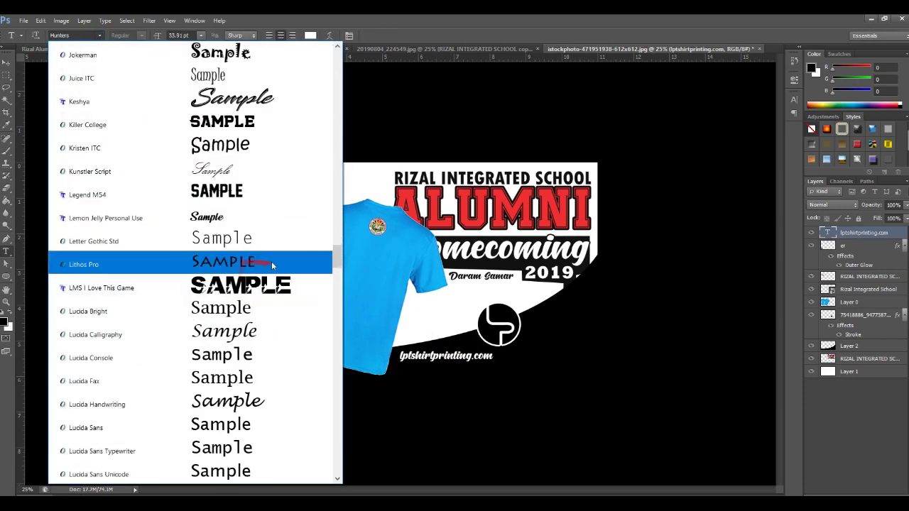
pyautogui.scroll(-2, 220, 343)
pyautogui.scroll(-6, 235, 334)
pyautogui.scroll(-7, 242, 327)
pyautogui.scroll(-1, 238, 287)
pyautogui.click(231, 242)
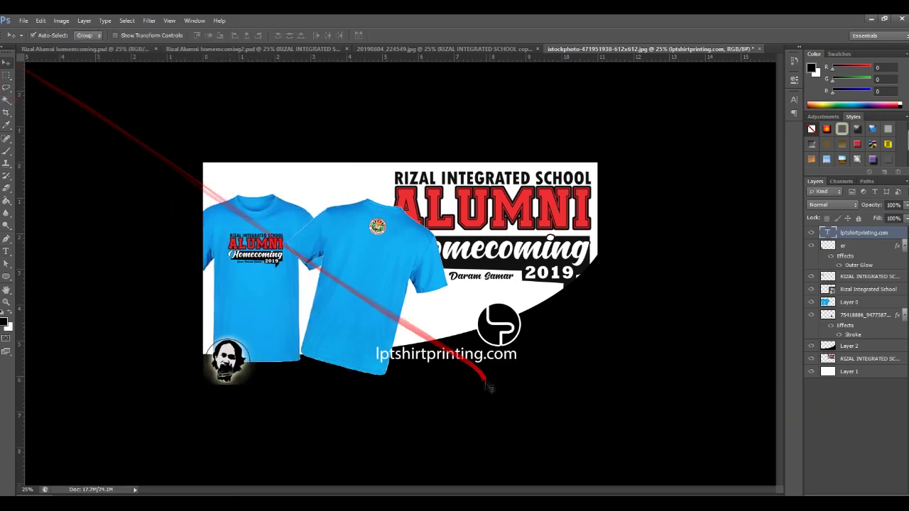
# Step: Load lptshirtprinting.com in the web browser, then return to Photoshop
pyautogui.hotkey('alt', 'Tab')
pyautogui.click(359, 23)
pyautogui.click(213, 45)
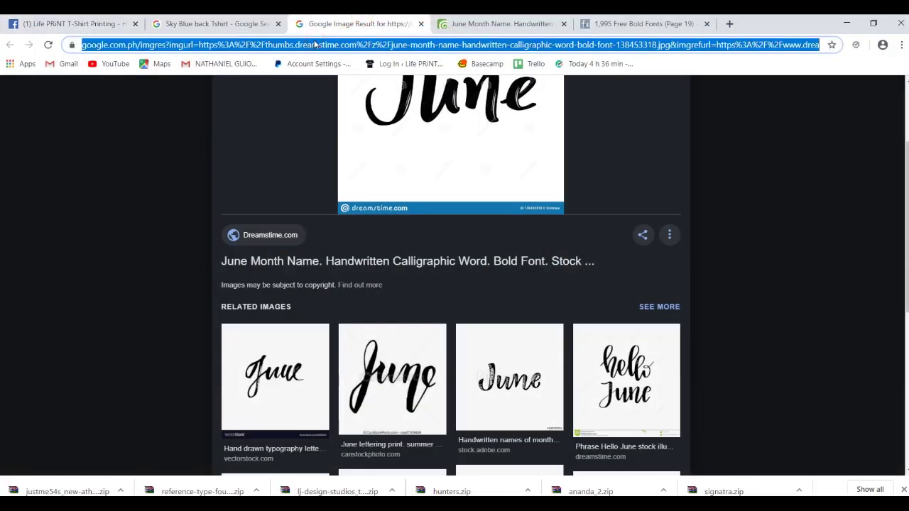
pyautogui.write('lptshirtprinting.com')
pyautogui.press('Return')
pyautogui.hotkey('alt', 'Tab')
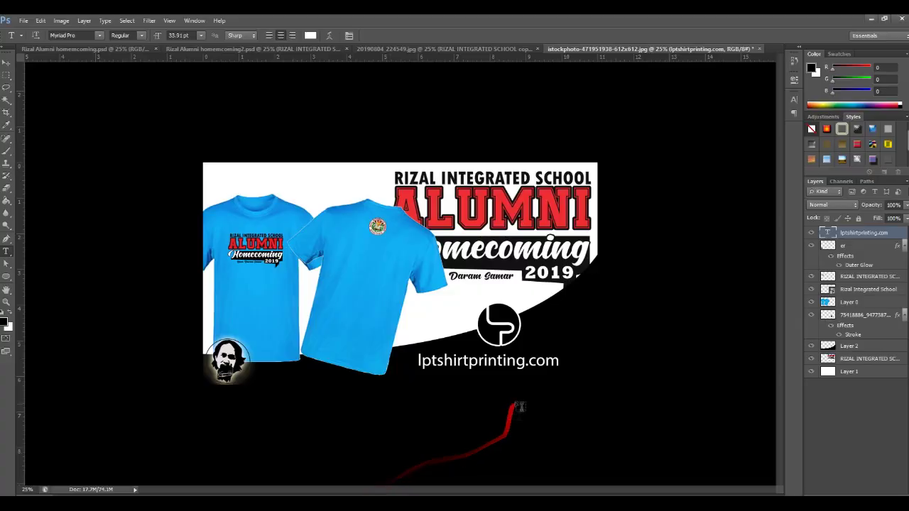
pyautogui.hotkey('ctrl', 'a')
pyautogui.write('https://lptshirtprinting.com/')
pyautogui.hotkey('ctrl', 'Return')
pyautogui.hotkey('ctrl', 't')
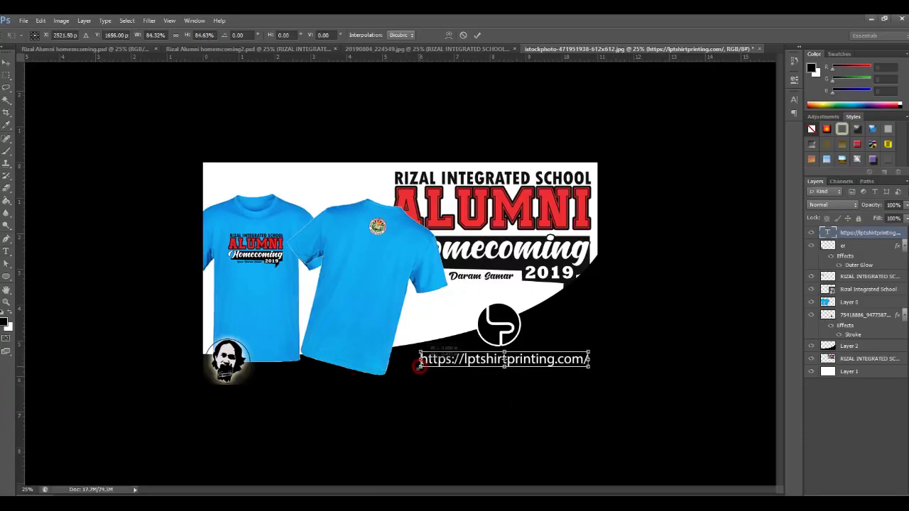
pyautogui.press('Return')
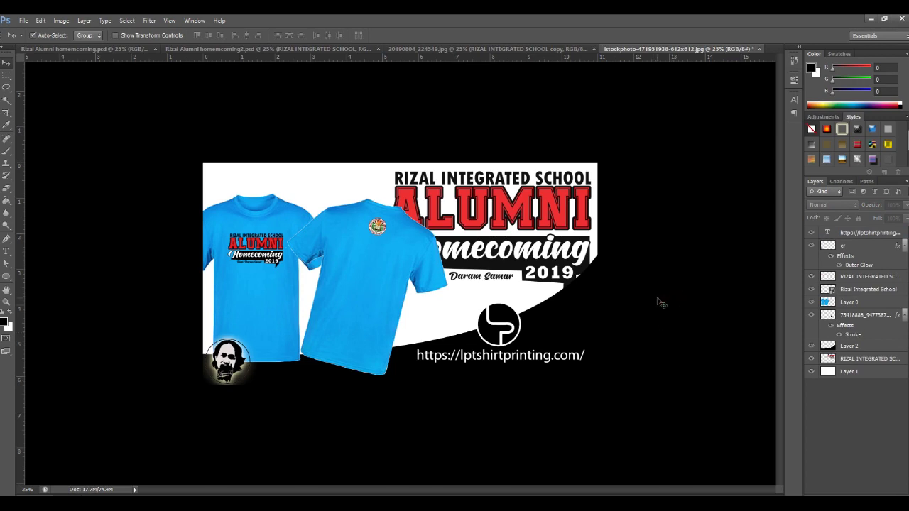
# Step: Save a copy of the mockup as a JPEG named RIS
pyautogui.hotkey('ctrl', 'shift', 's')
pyautogui.click(539, 282)
pyautogui.write('RIS')
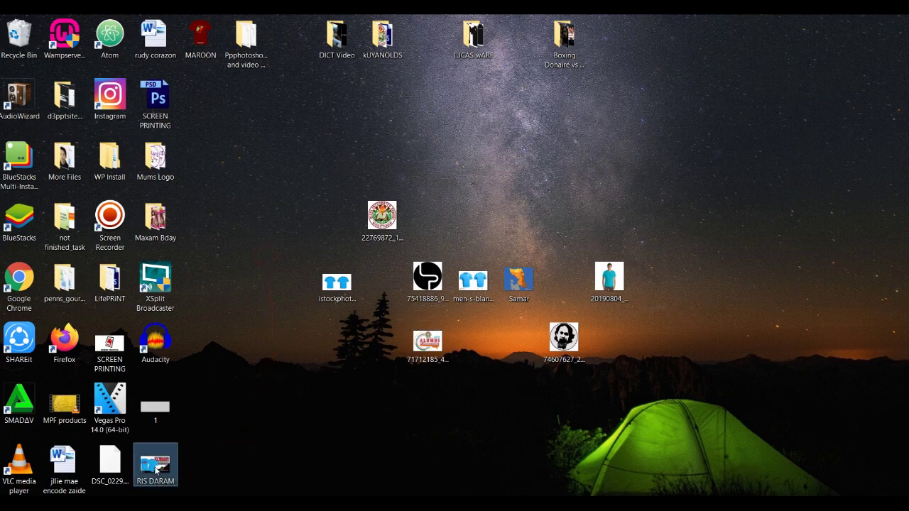
# Step: Preview the saved RIS JPEG in the Windows photo viewer, then select the school artwork layer
pyautogui.doubleClick(155, 466)
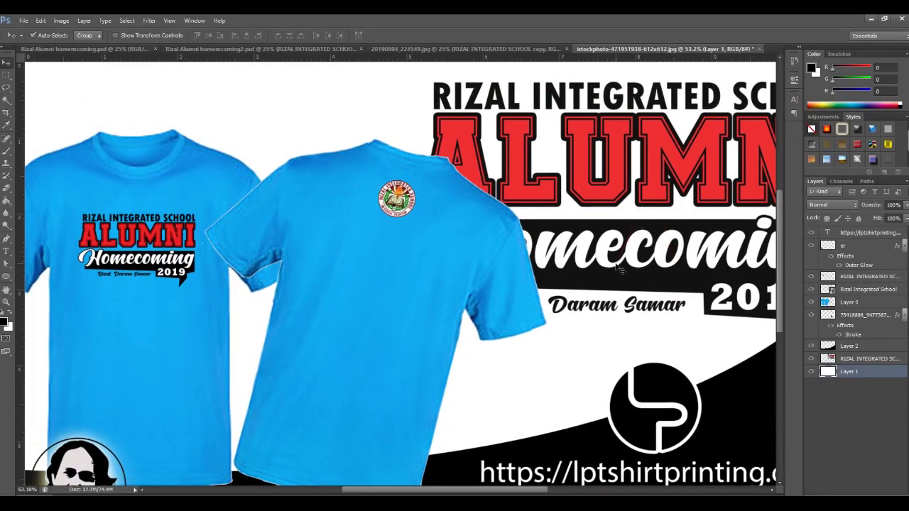
pyautogui.click(879, 353)
# Step: Move the Rizal Integrated School layer below the portrait badge and fade the ALUMNI artwork to 71% opacity
pyautogui.moveTo(889, 257); pyautogui.dragTo(880, 272)
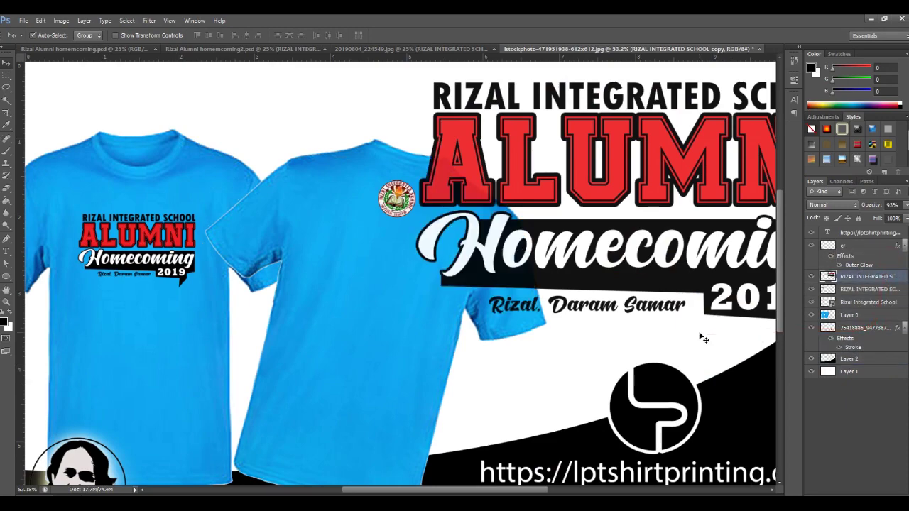
pyautogui.scroll(-3, 700, 335)
pyautogui.scroll(2, 700, 335)
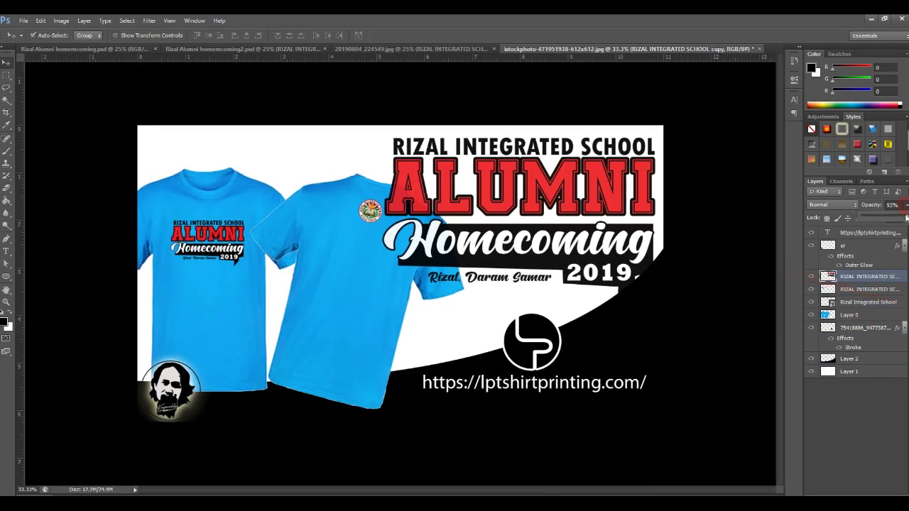
pyautogui.moveTo(907, 214); pyautogui.dragTo(897, 222)
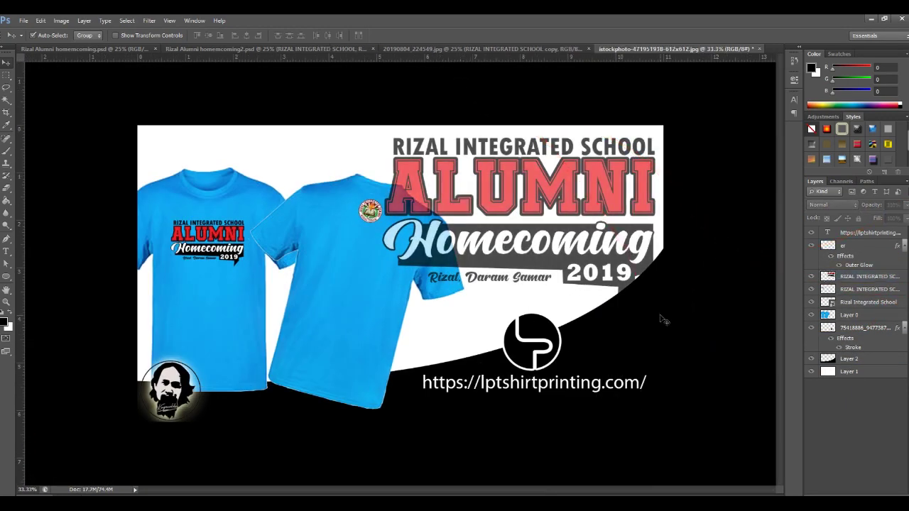
# Step: Save the mockup again as a JPEG named RIS
pyautogui.hotkey('ctrl', 'shift', 's')
pyautogui.click(479, 282)
pyautogui.click(466, 353)
pyautogui.write('RIS')
pyautogui.press('Return')
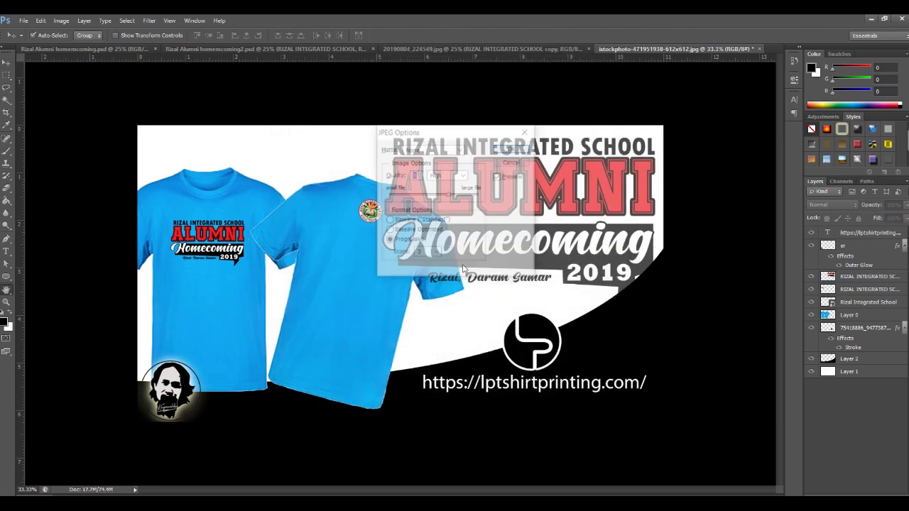